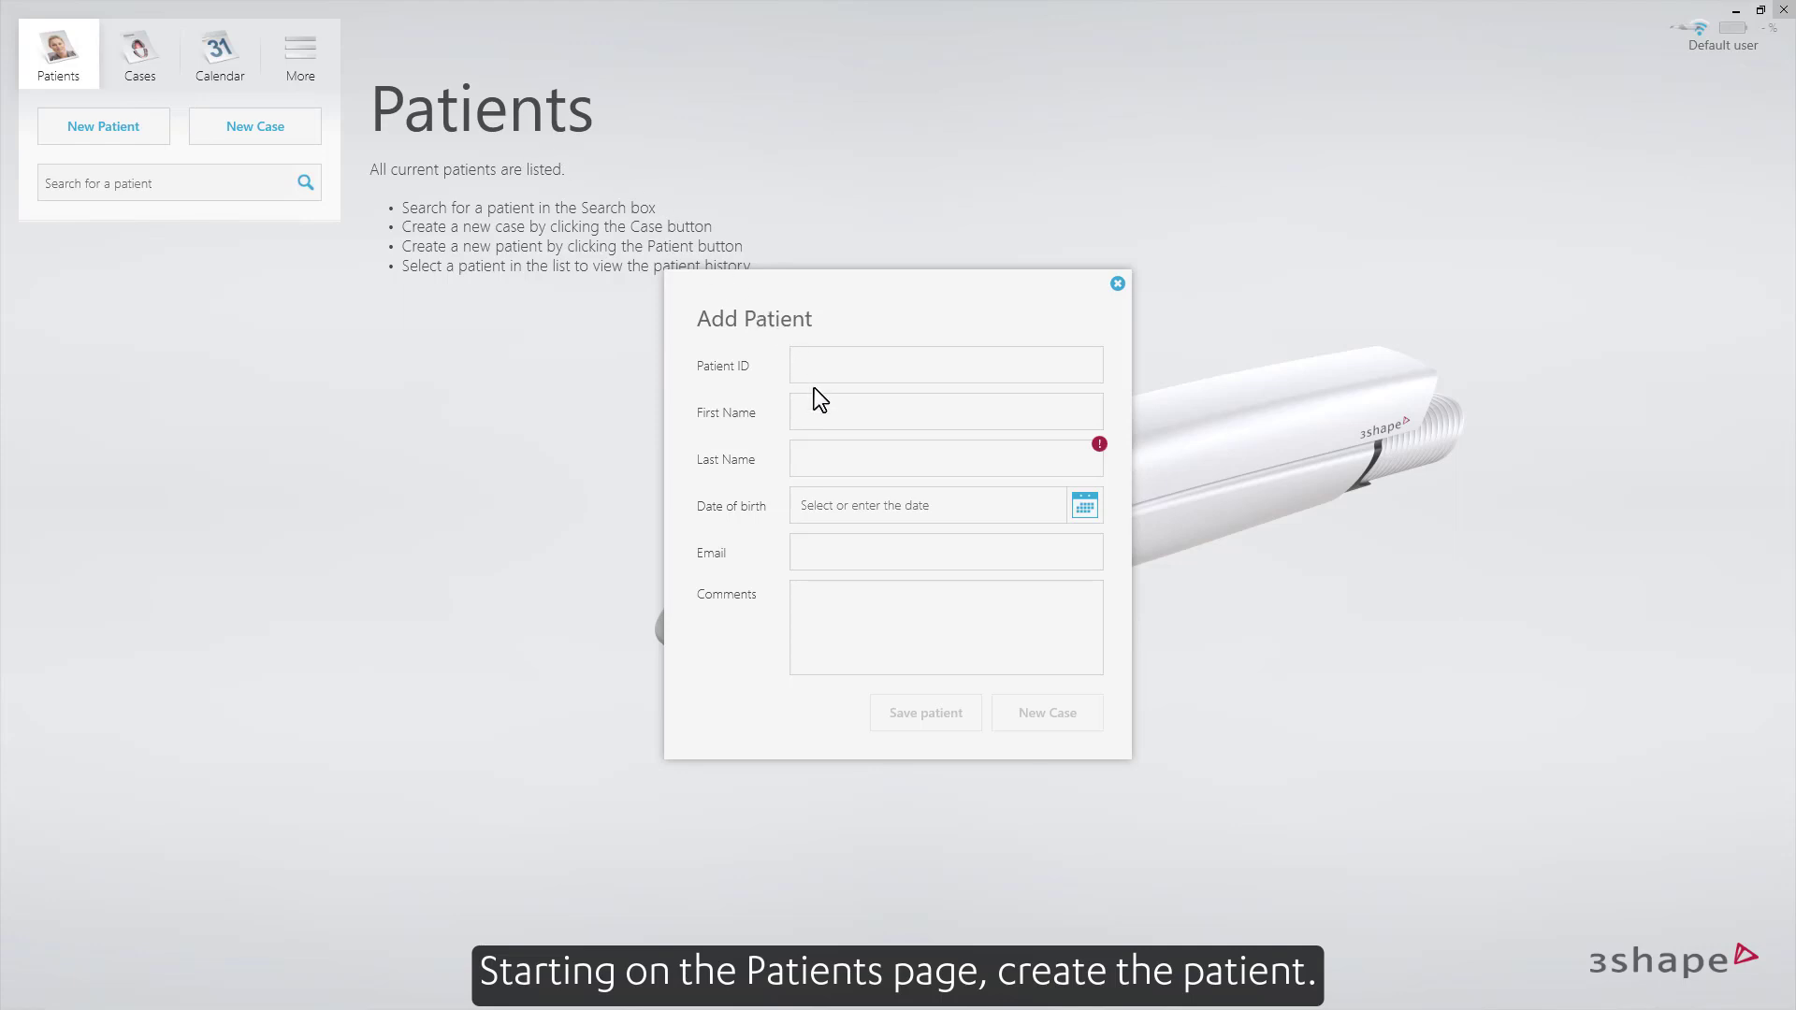
Step: Enter the new patient's first and last name and start a new case
type("Christopher")
key("Tab")
type("Wedged")
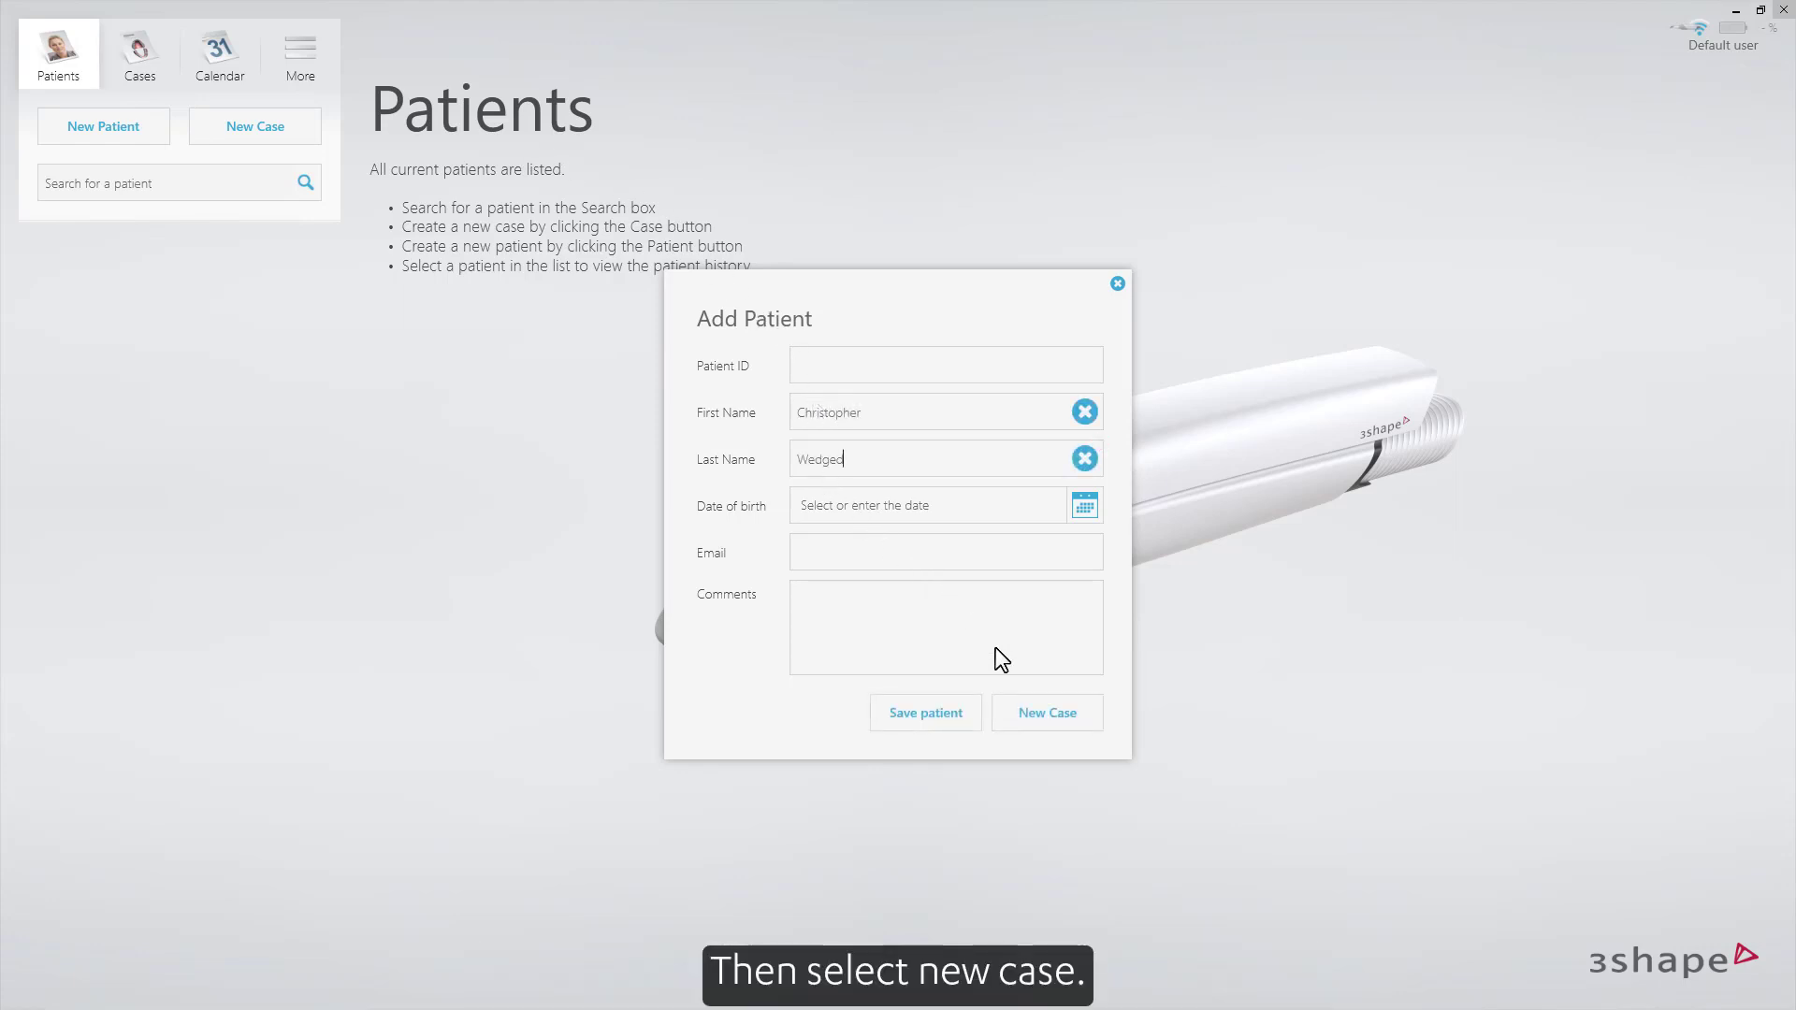
left_click(1042, 715)
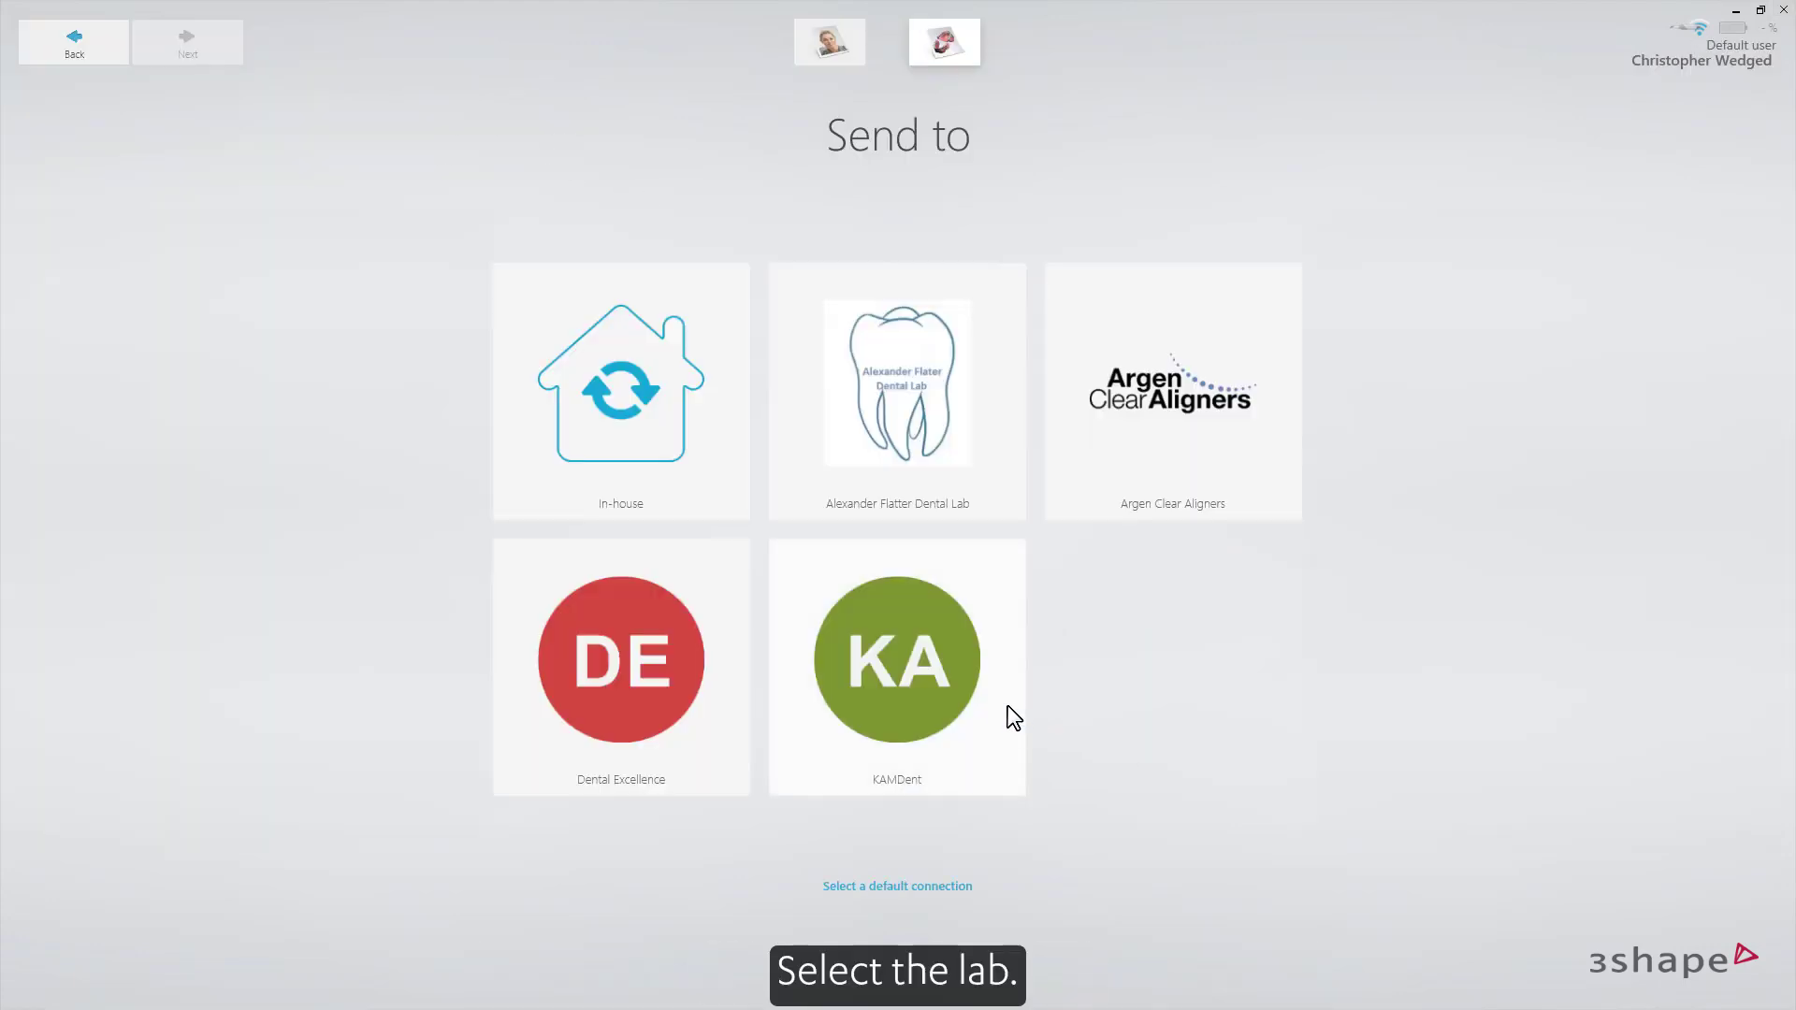
Step: Send the case to KAMDent as a Full Denture on both upper and lower jaws
left_click(993, 701)
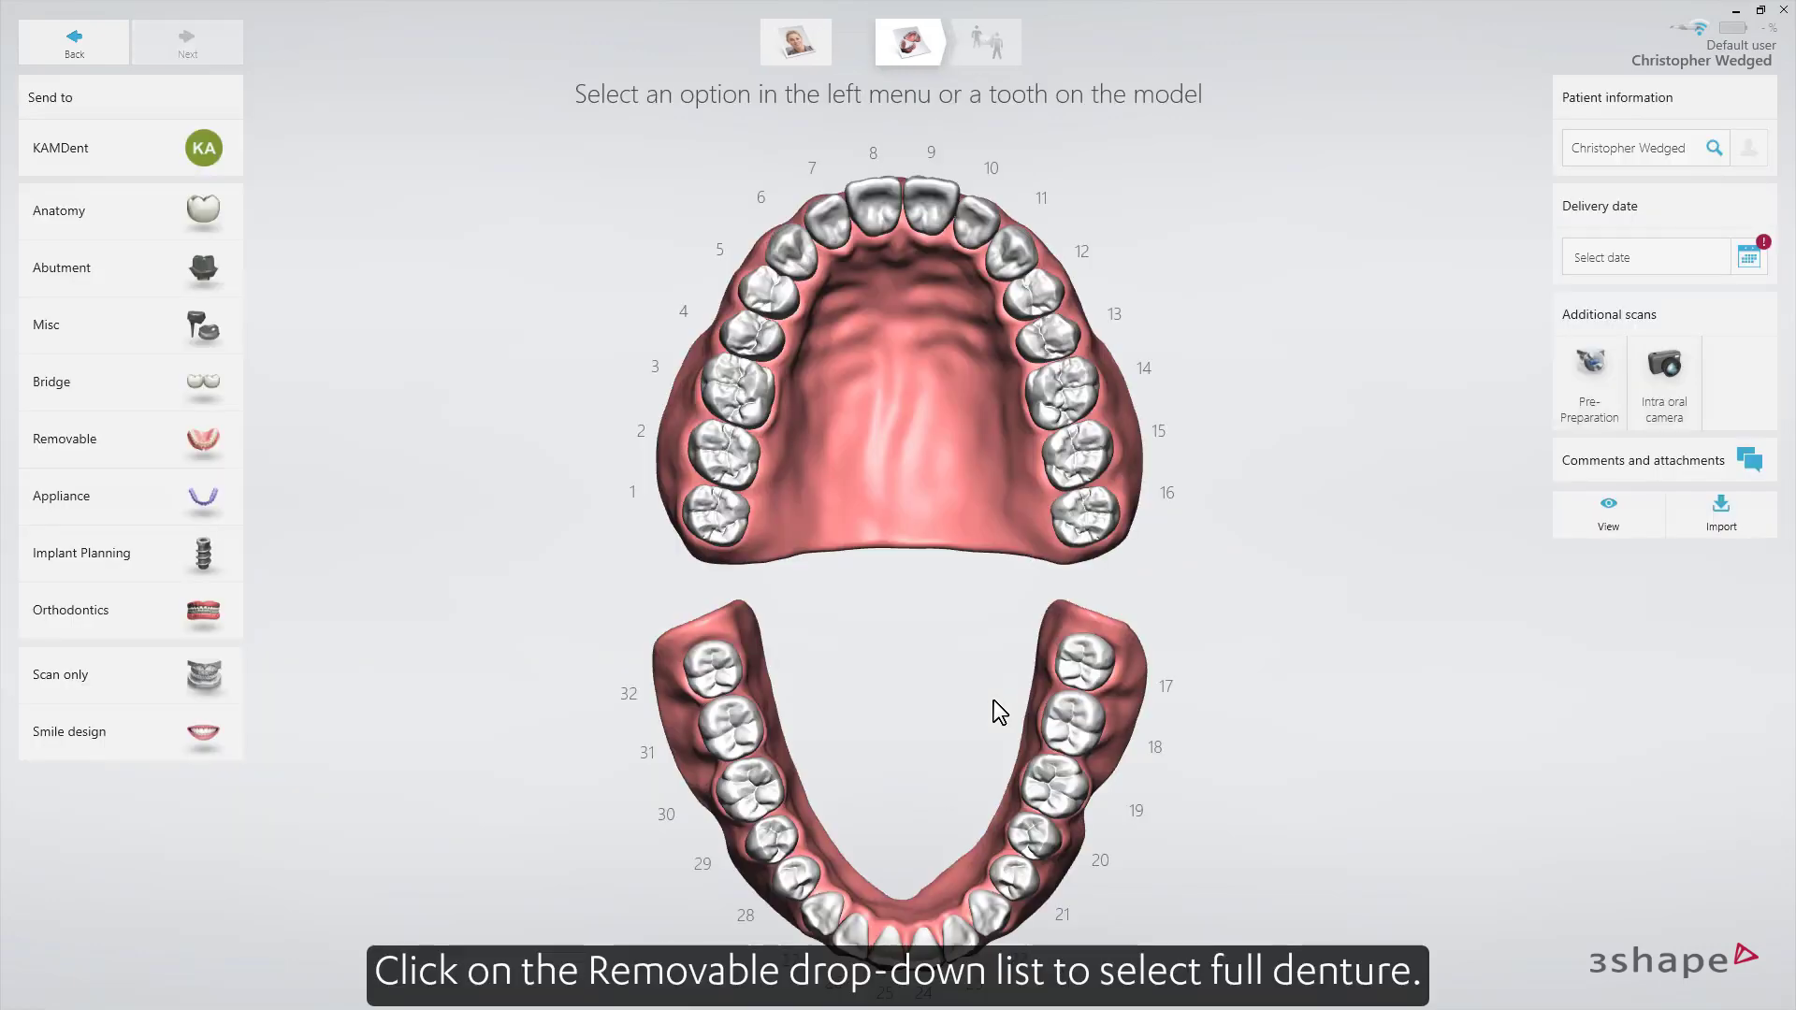
left_click(222, 436)
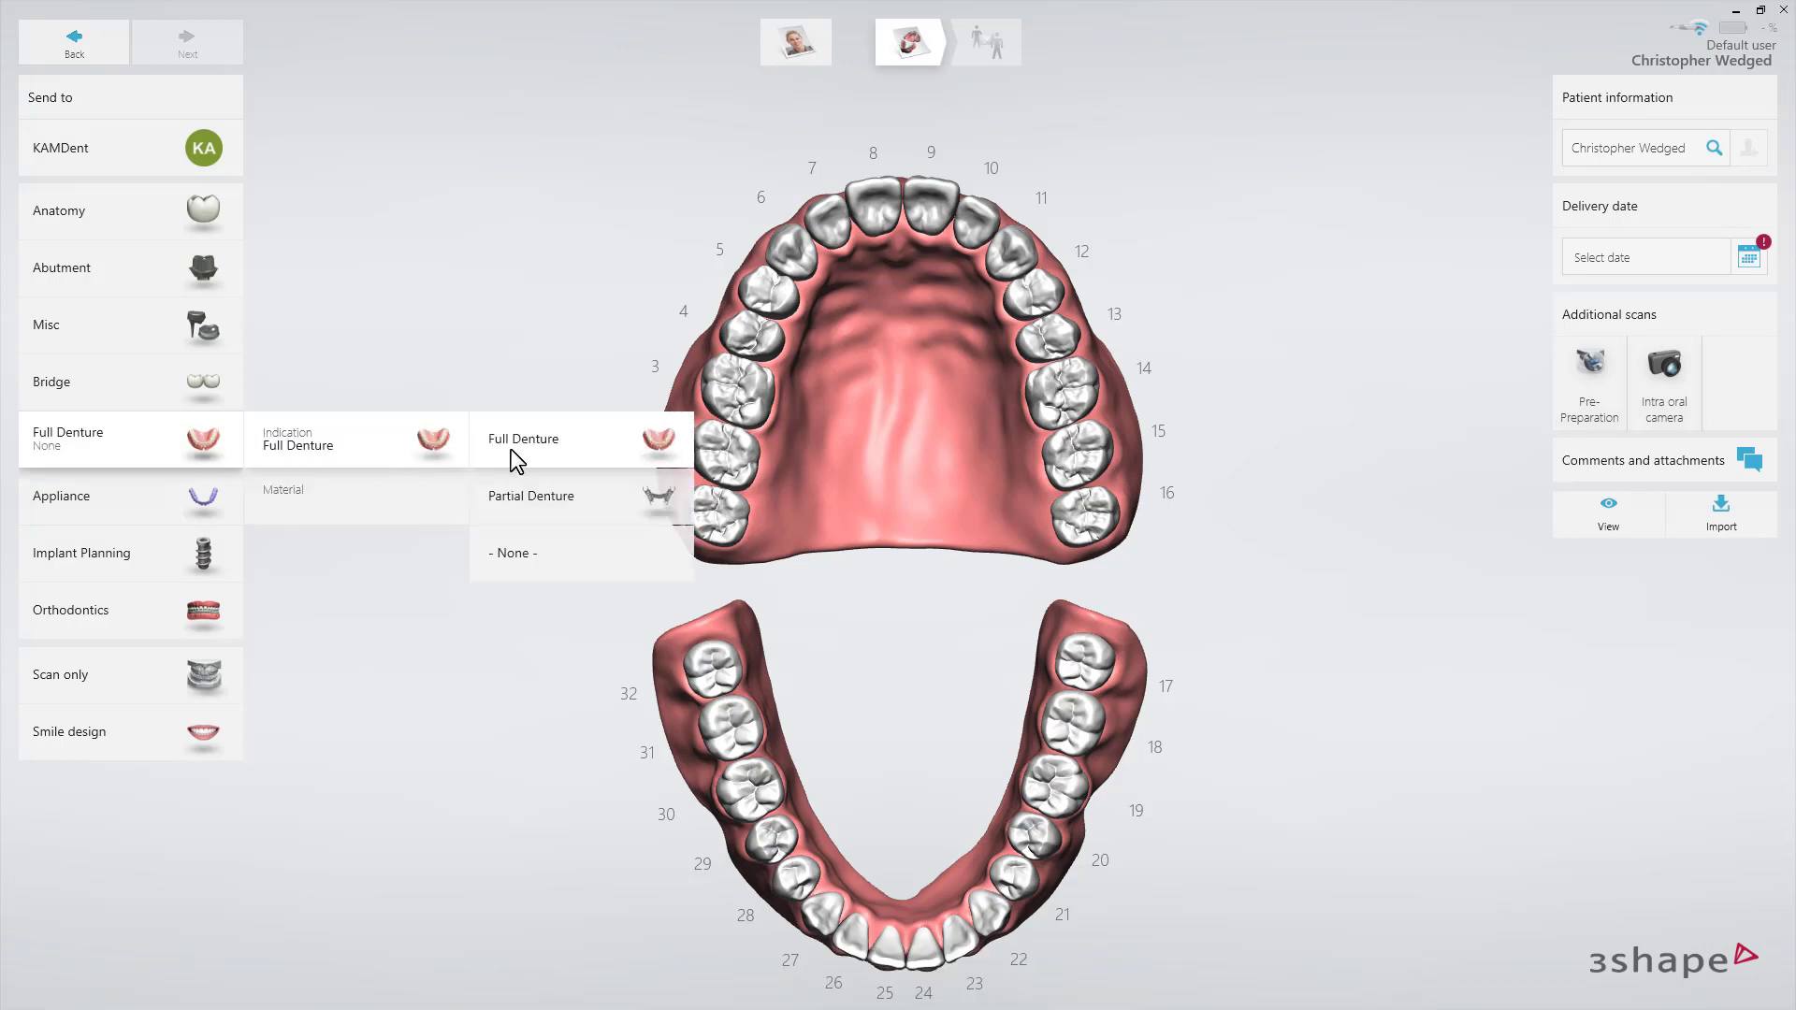
left_click(582, 446)
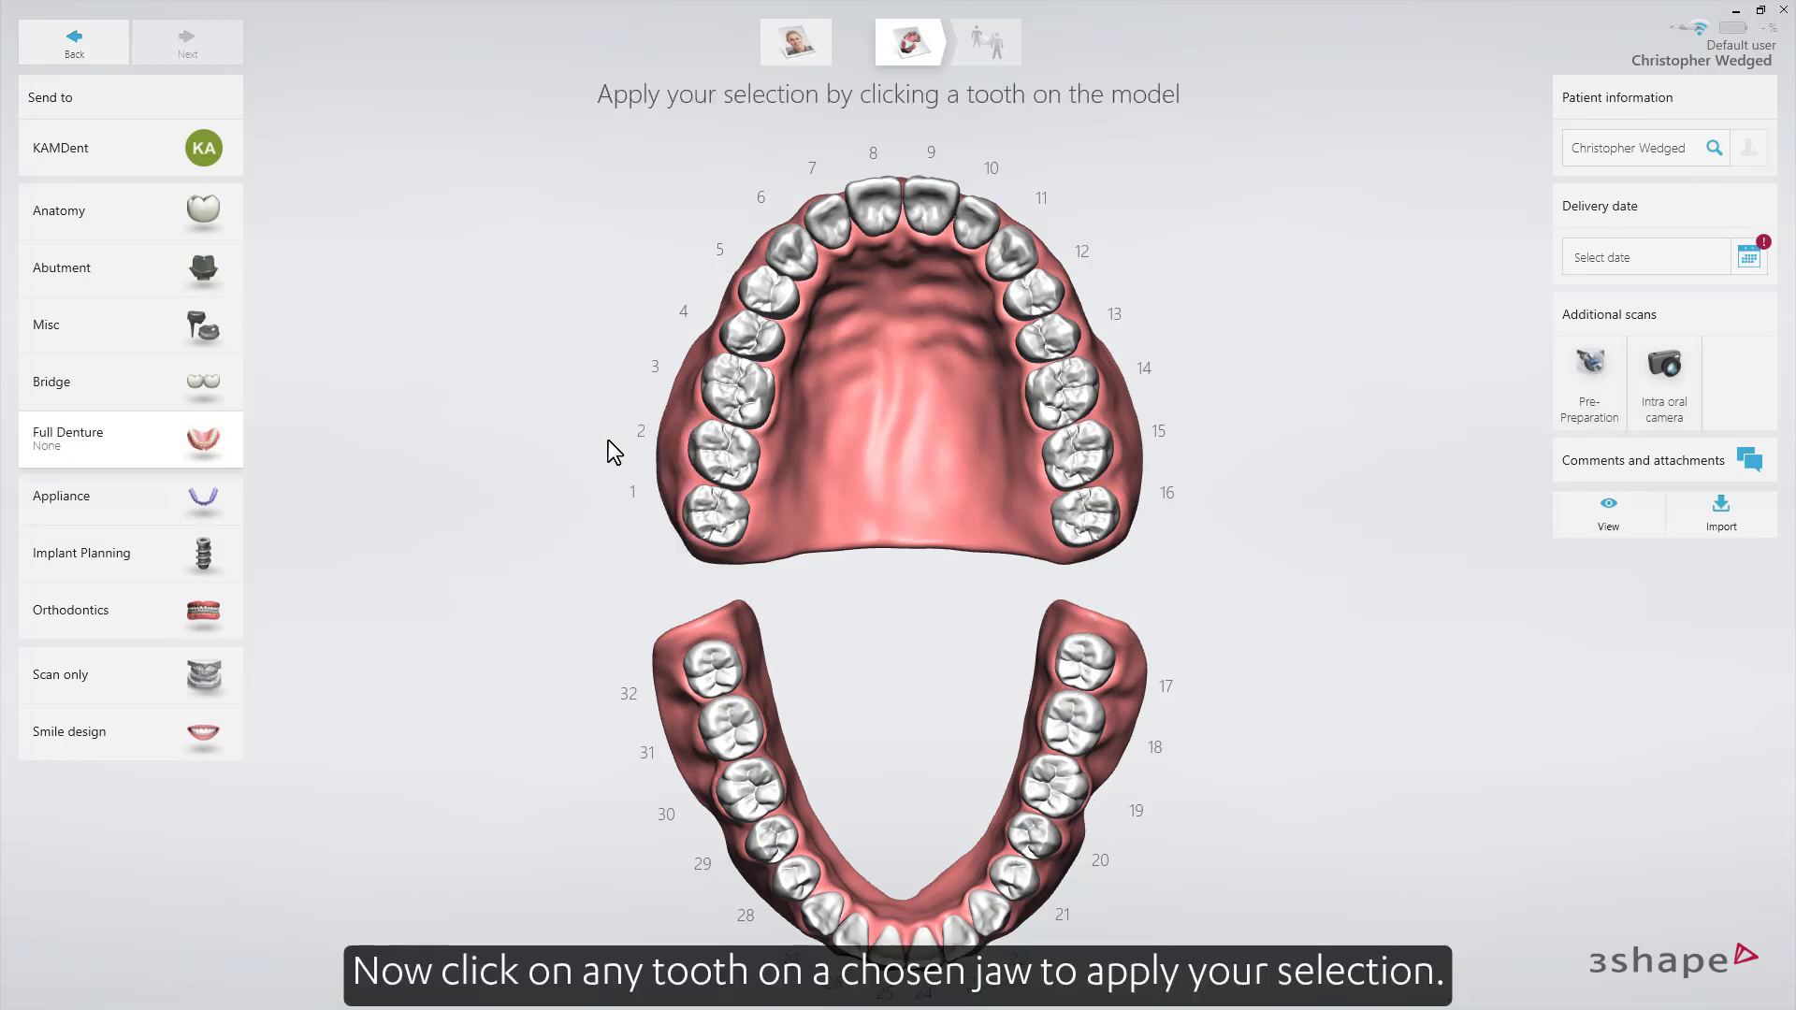
left_click(733, 411)
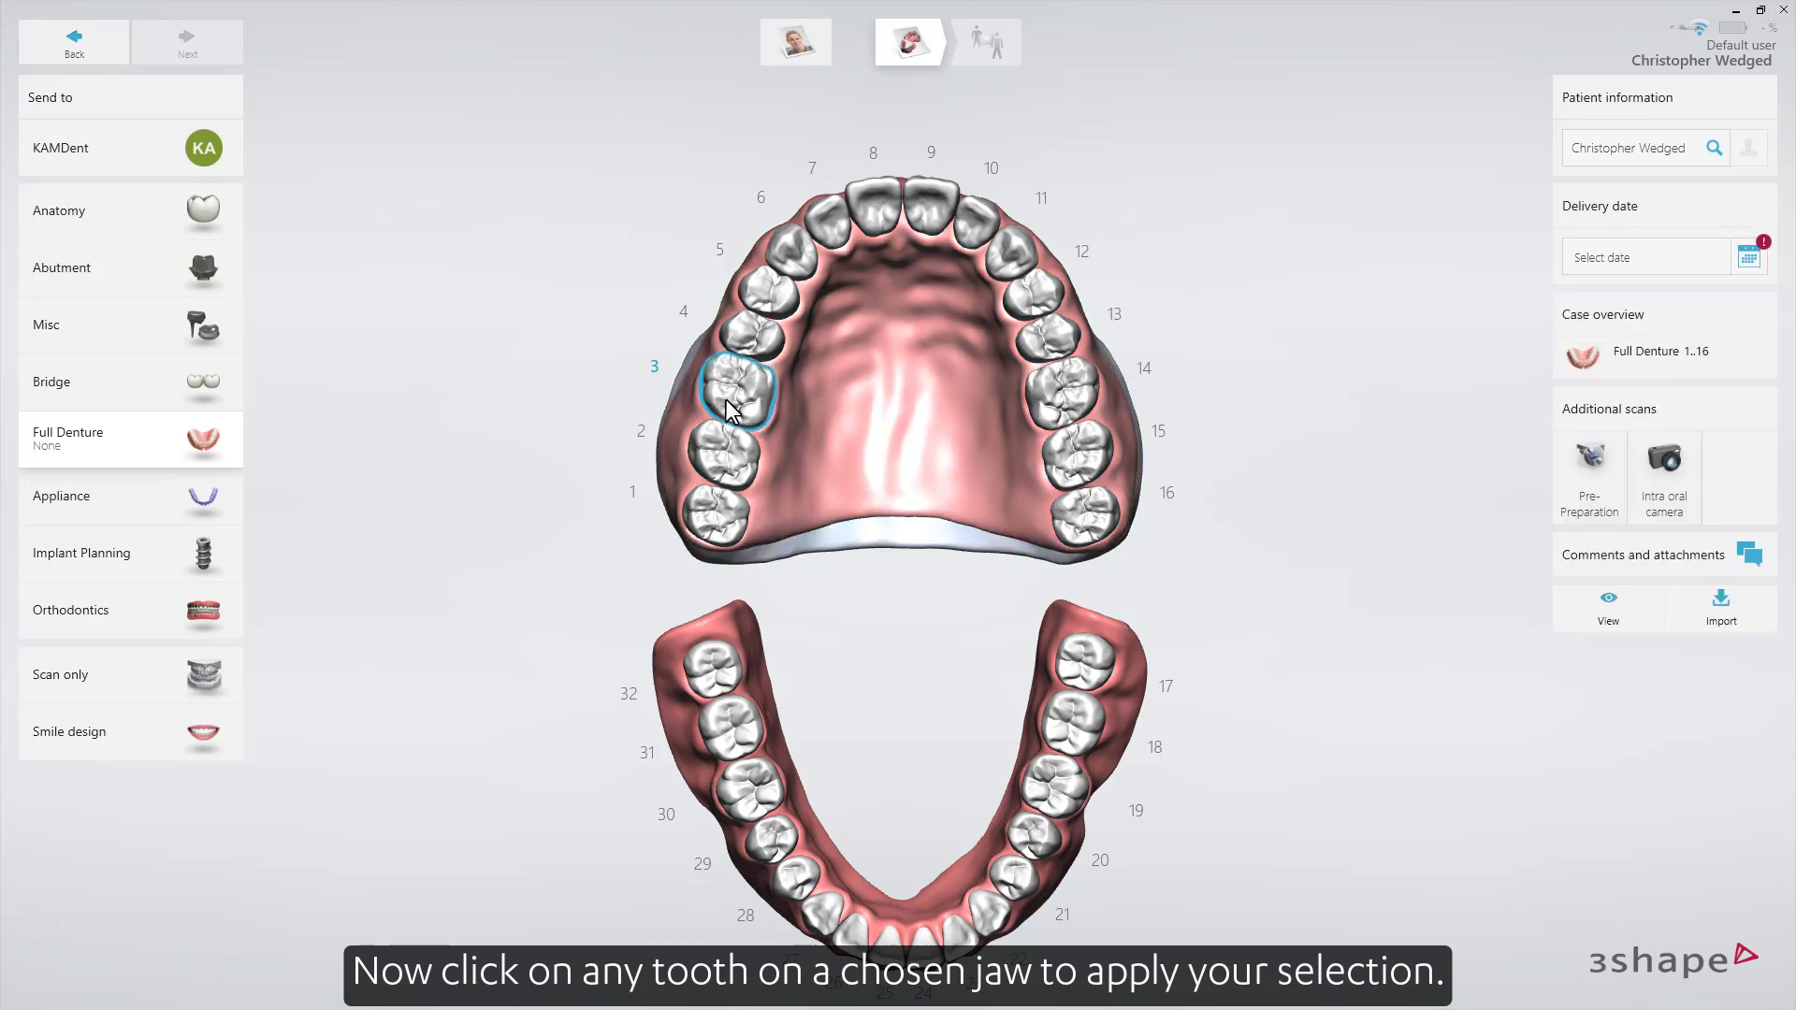
left_click(720, 739)
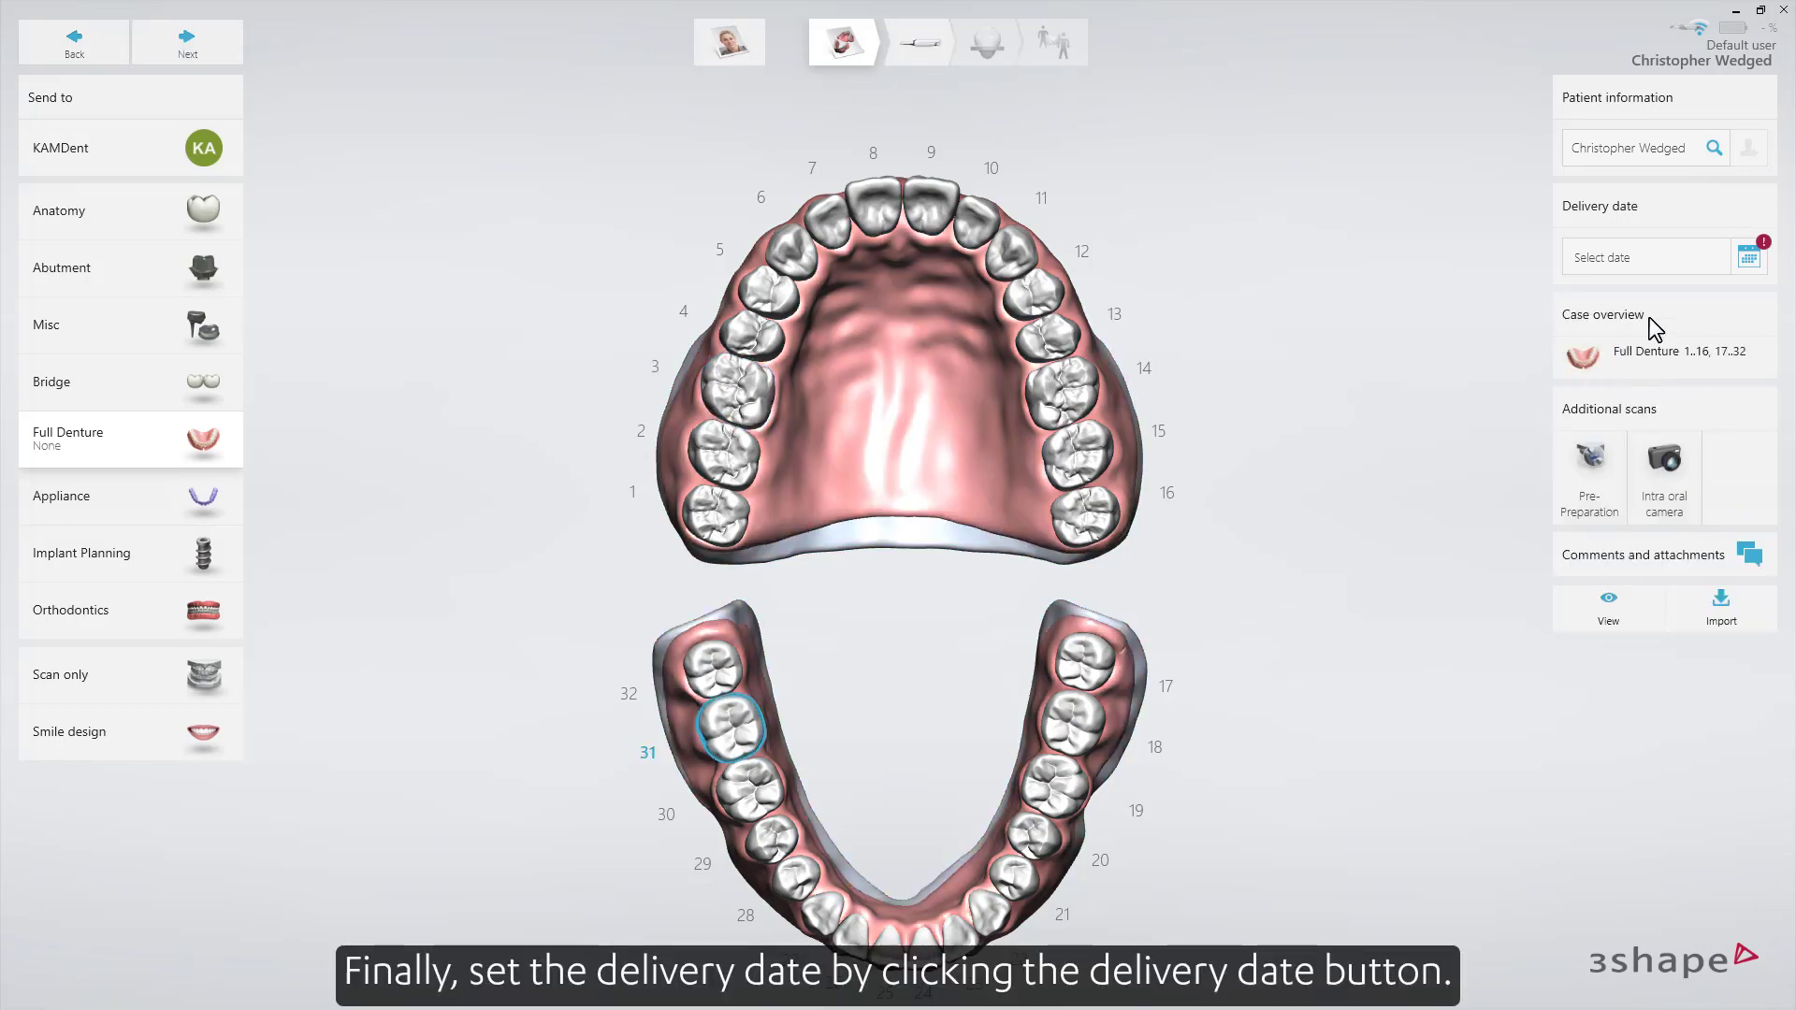
left_click(1748, 258)
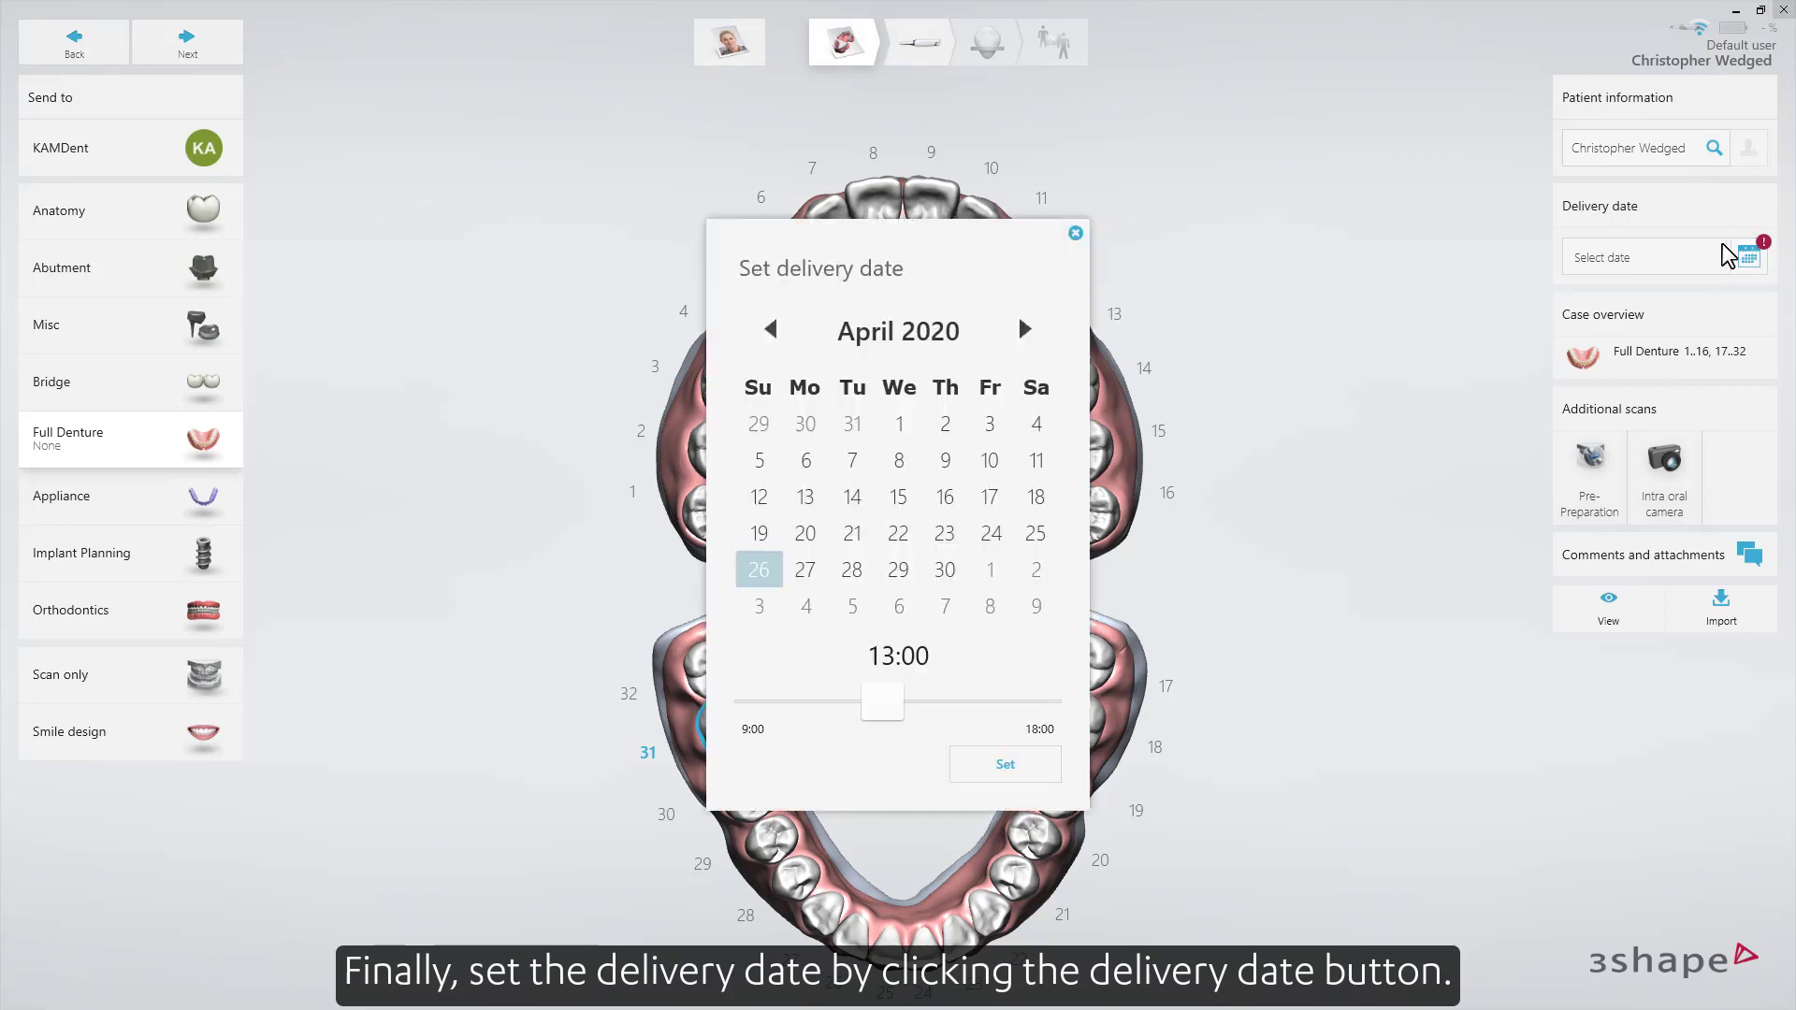
left_click(1015, 764)
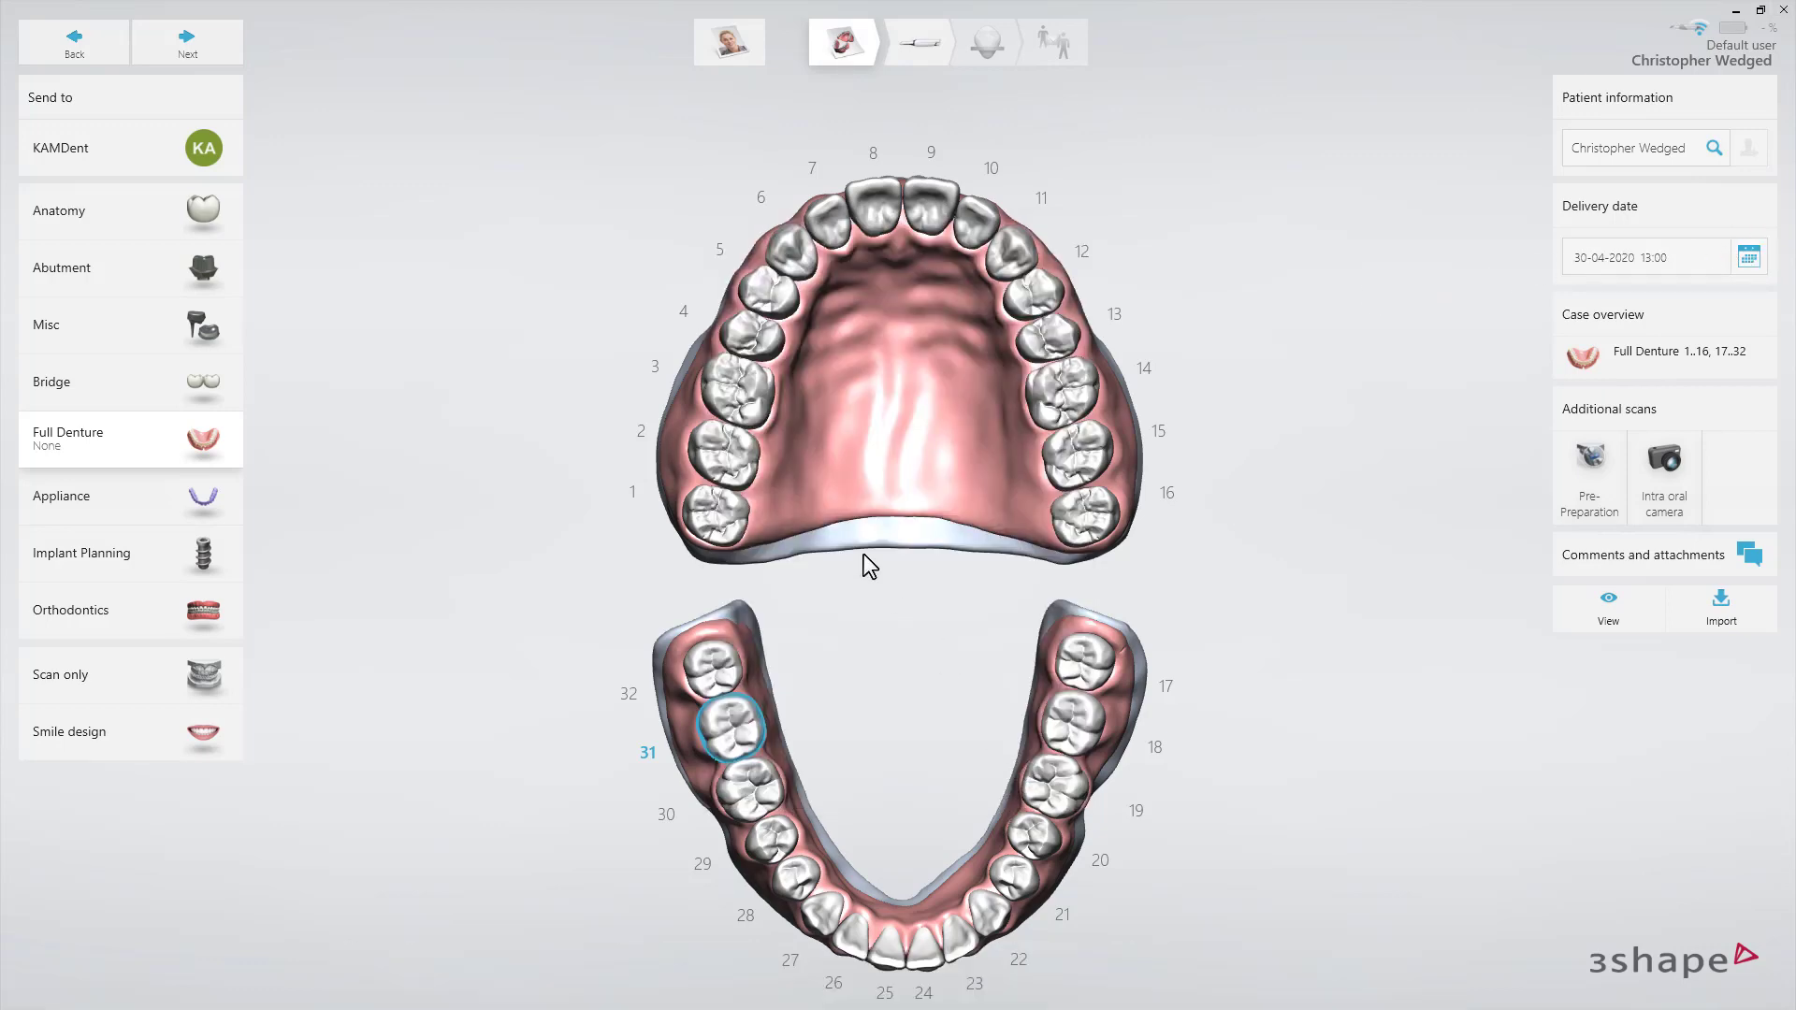
left_click(221, 55)
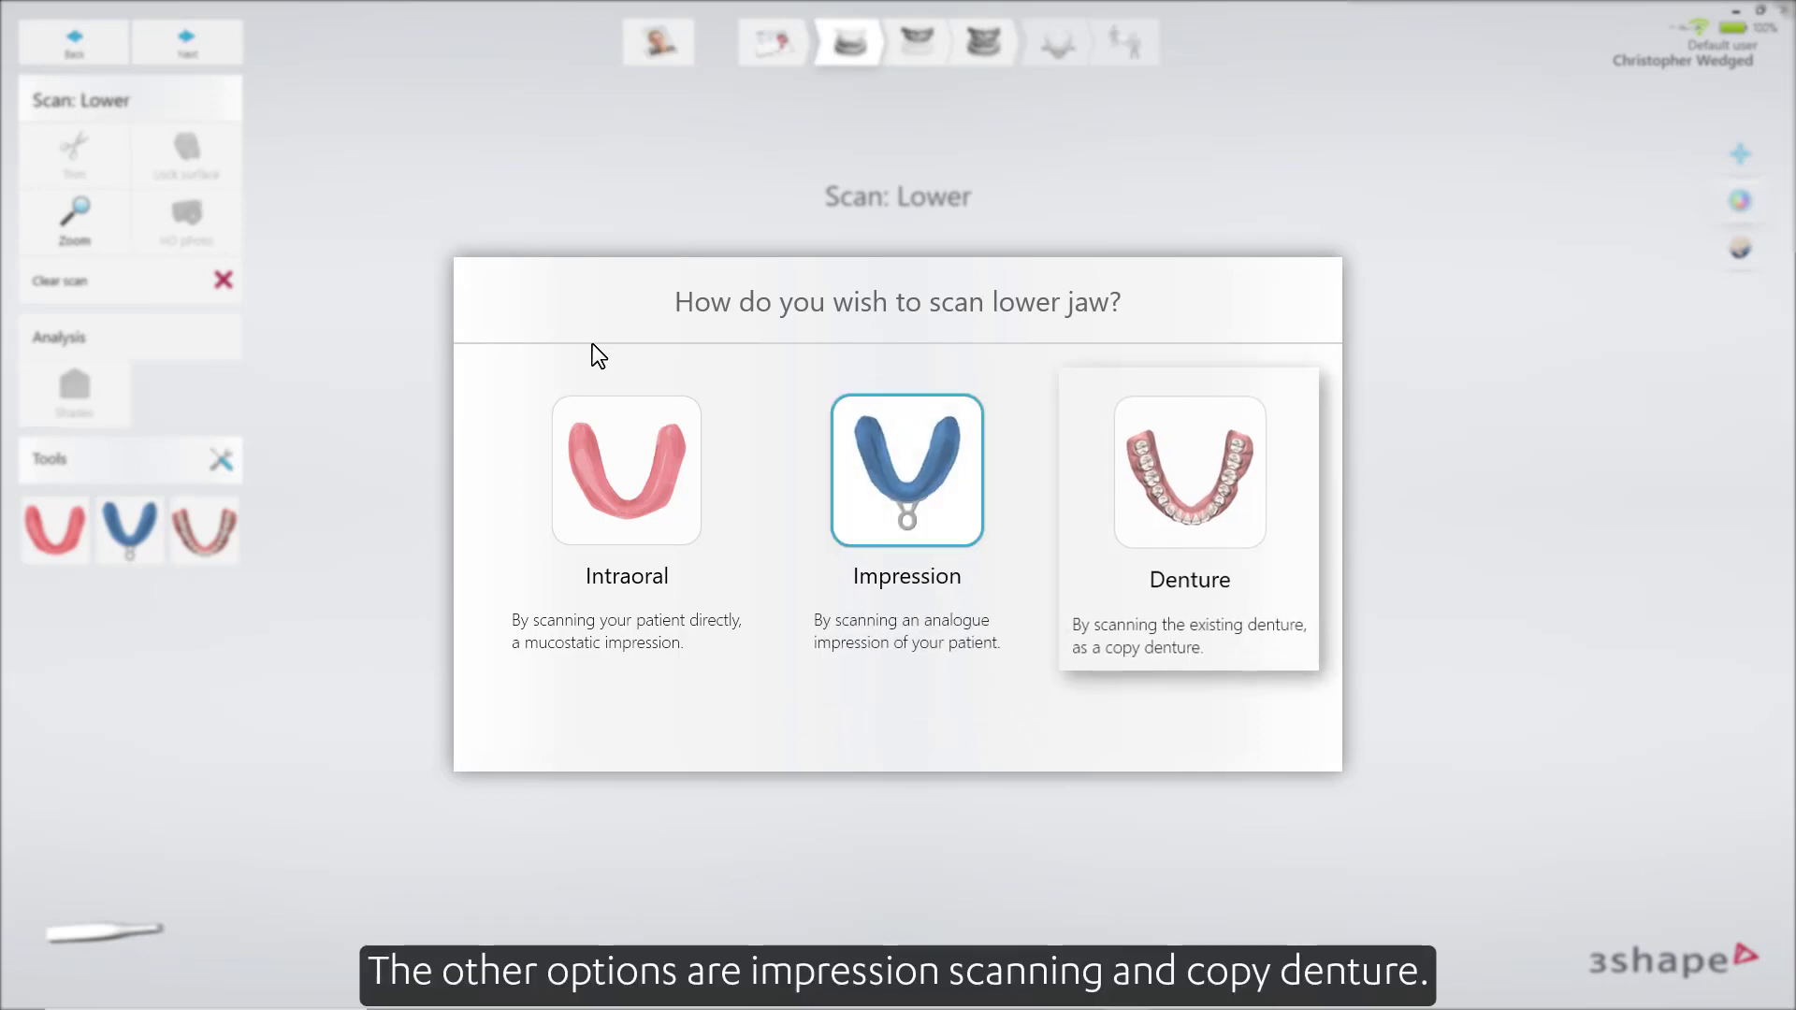
Step: Choose Intraoral scanning for the lower jaw and browse the lower jaw scanning tips
left_click(610, 416)
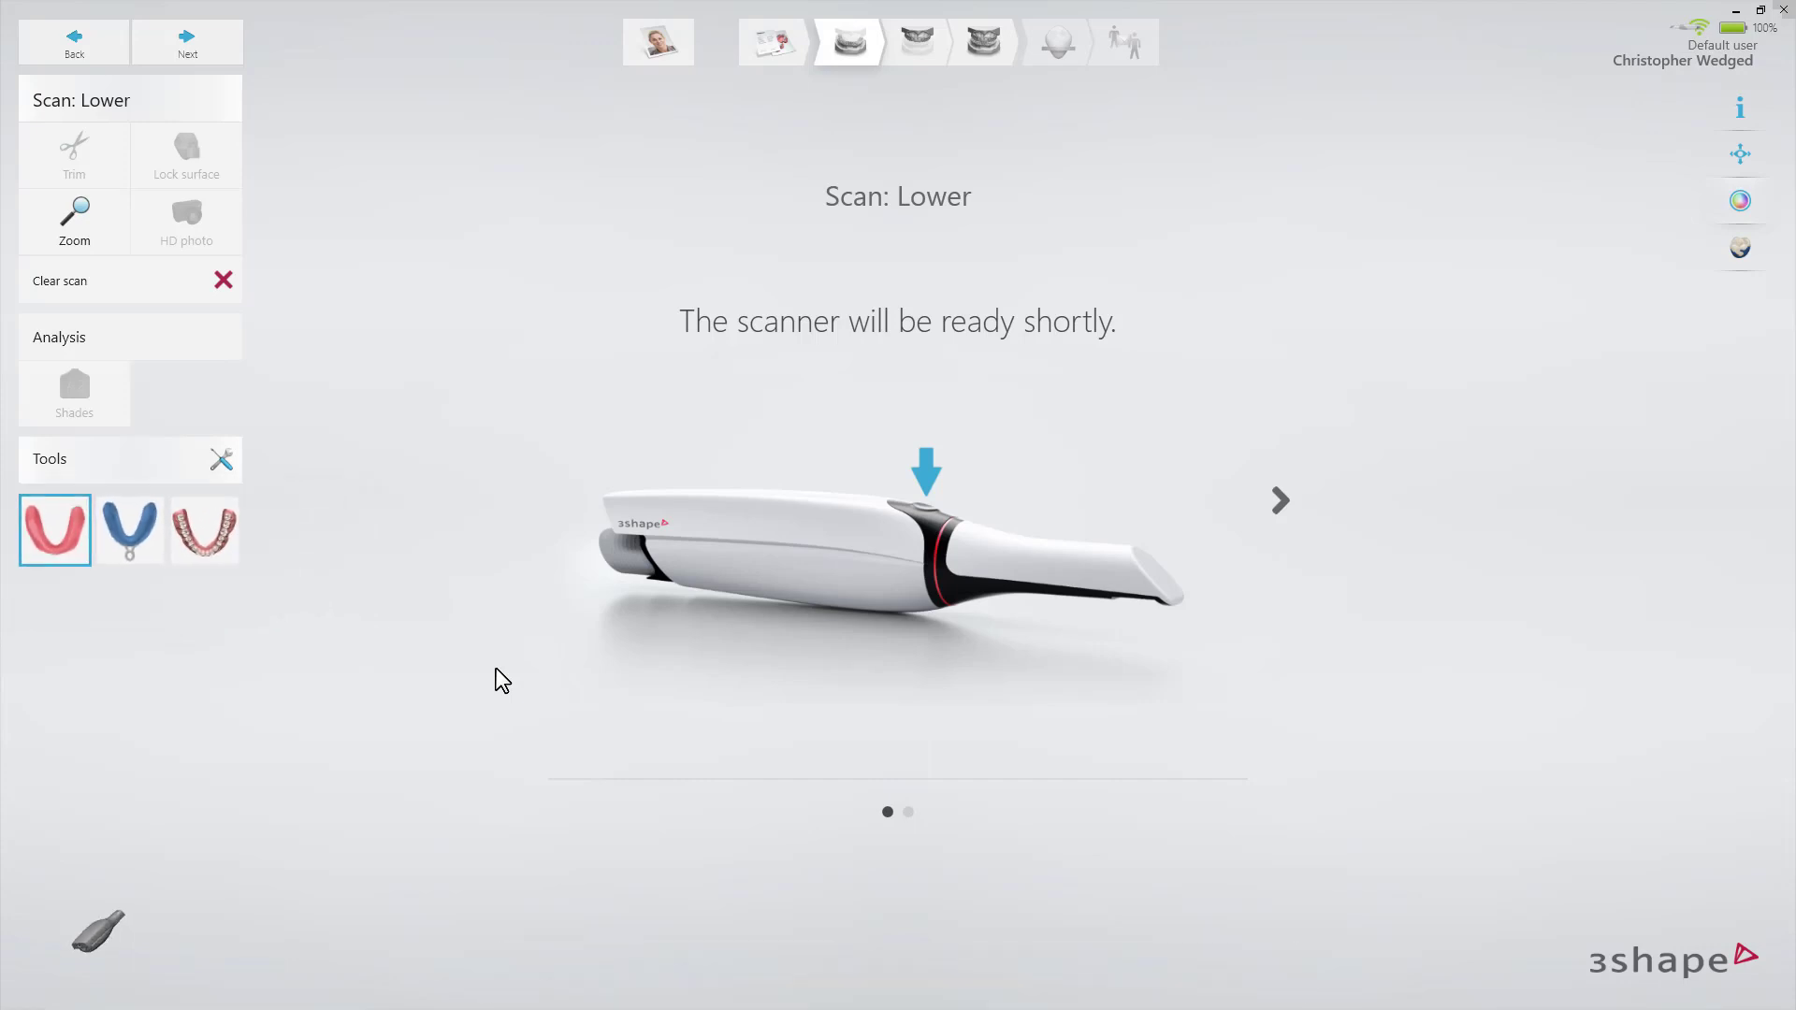
left_click(1281, 503)
left_click(518, 501)
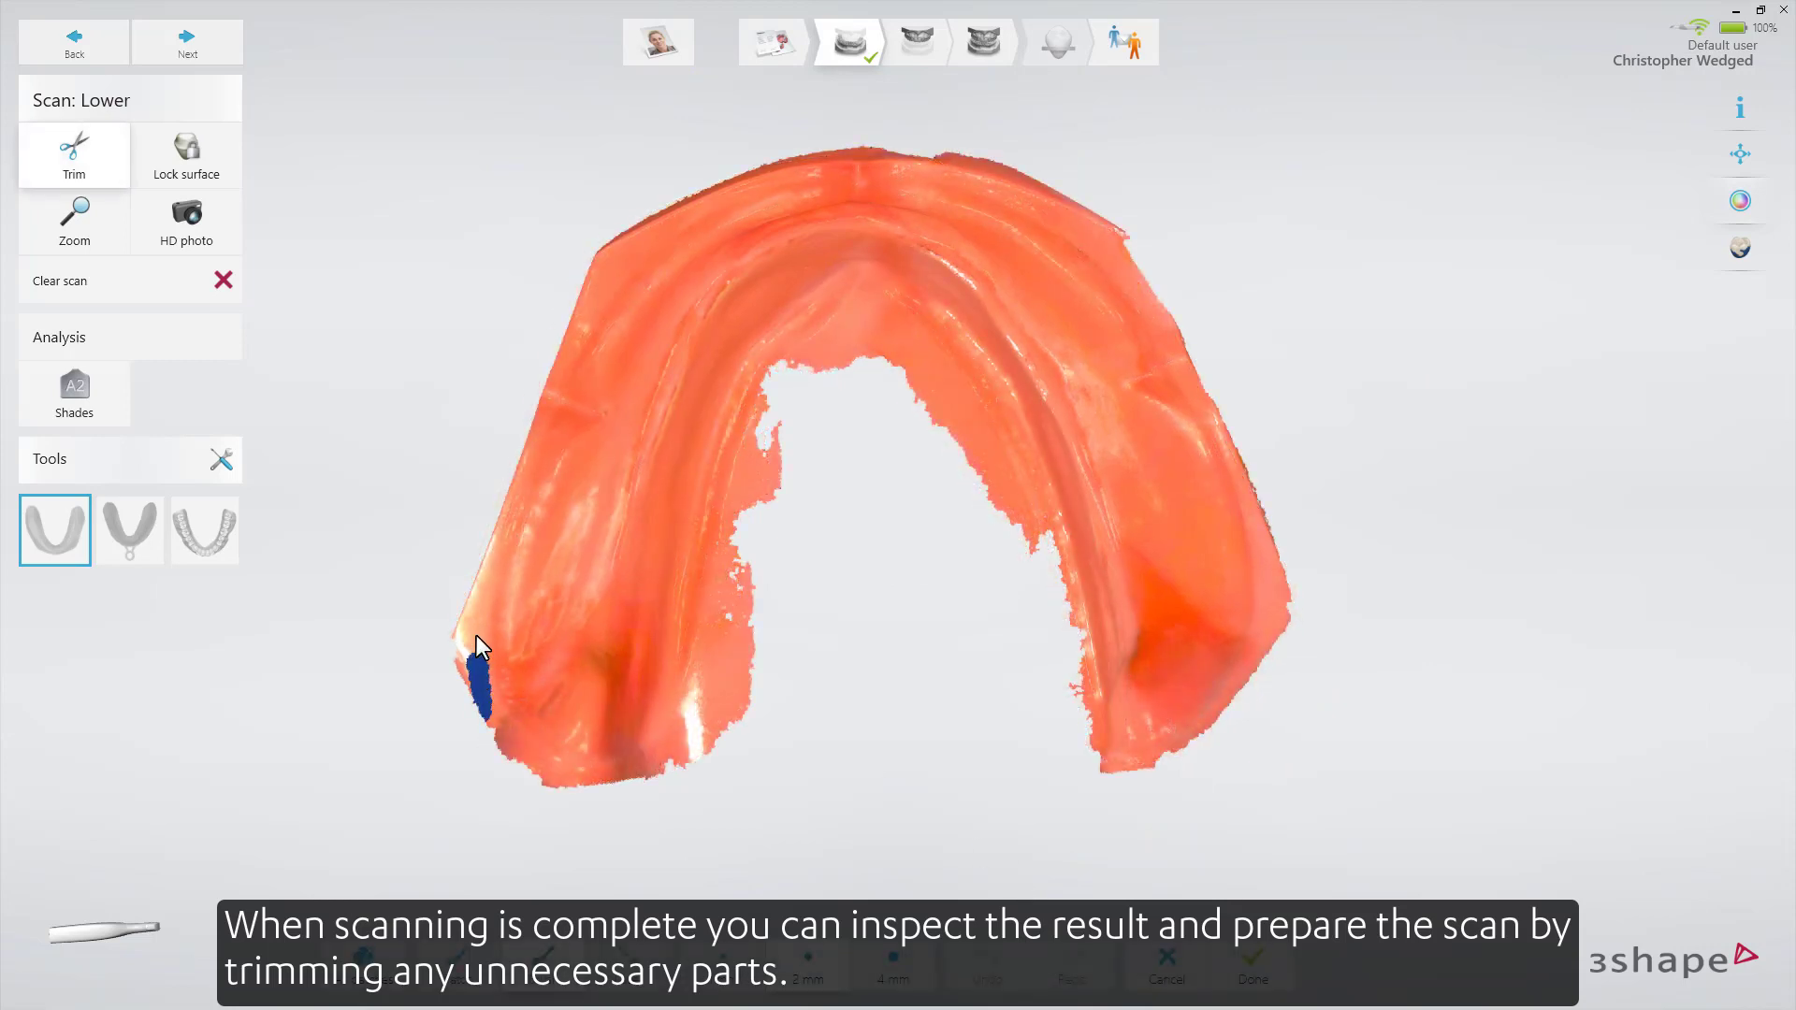
Step: Trim the stray inner strip and fragments off the lower jaw scan and finish the step
left_click_drag(732, 447, 677, 701)
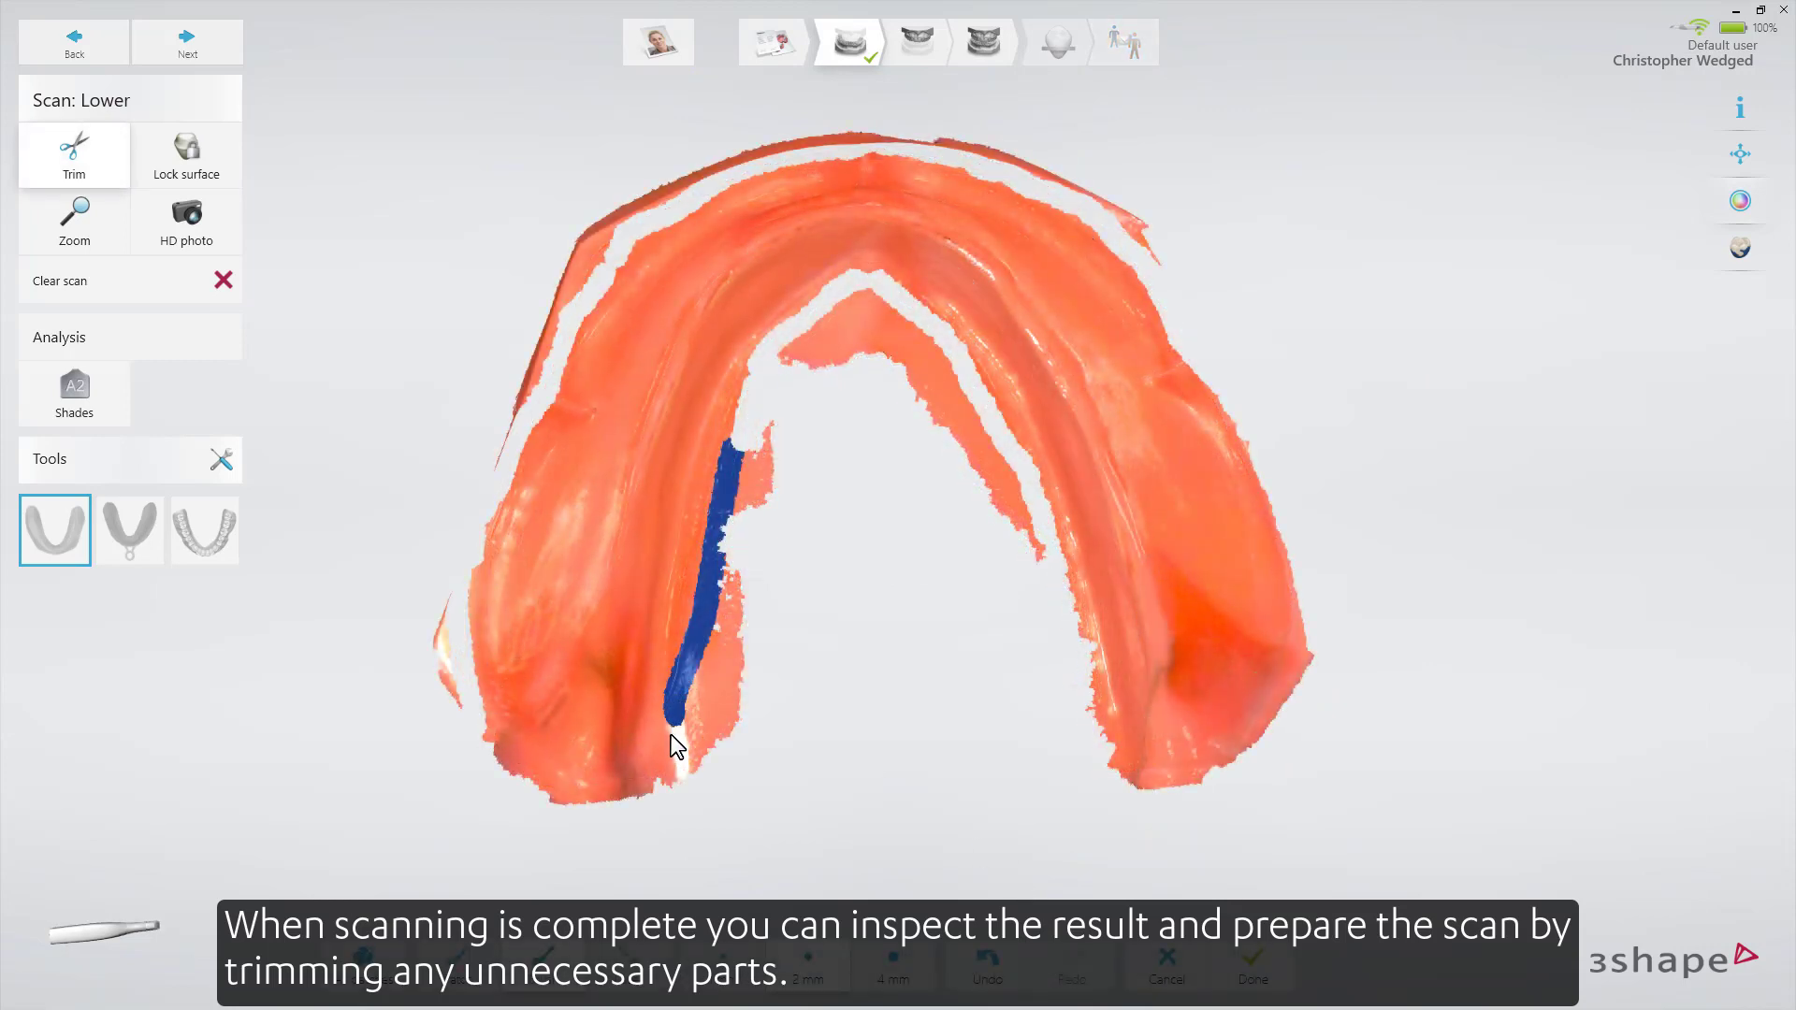
left_click_drag(627, 819, 621, 822)
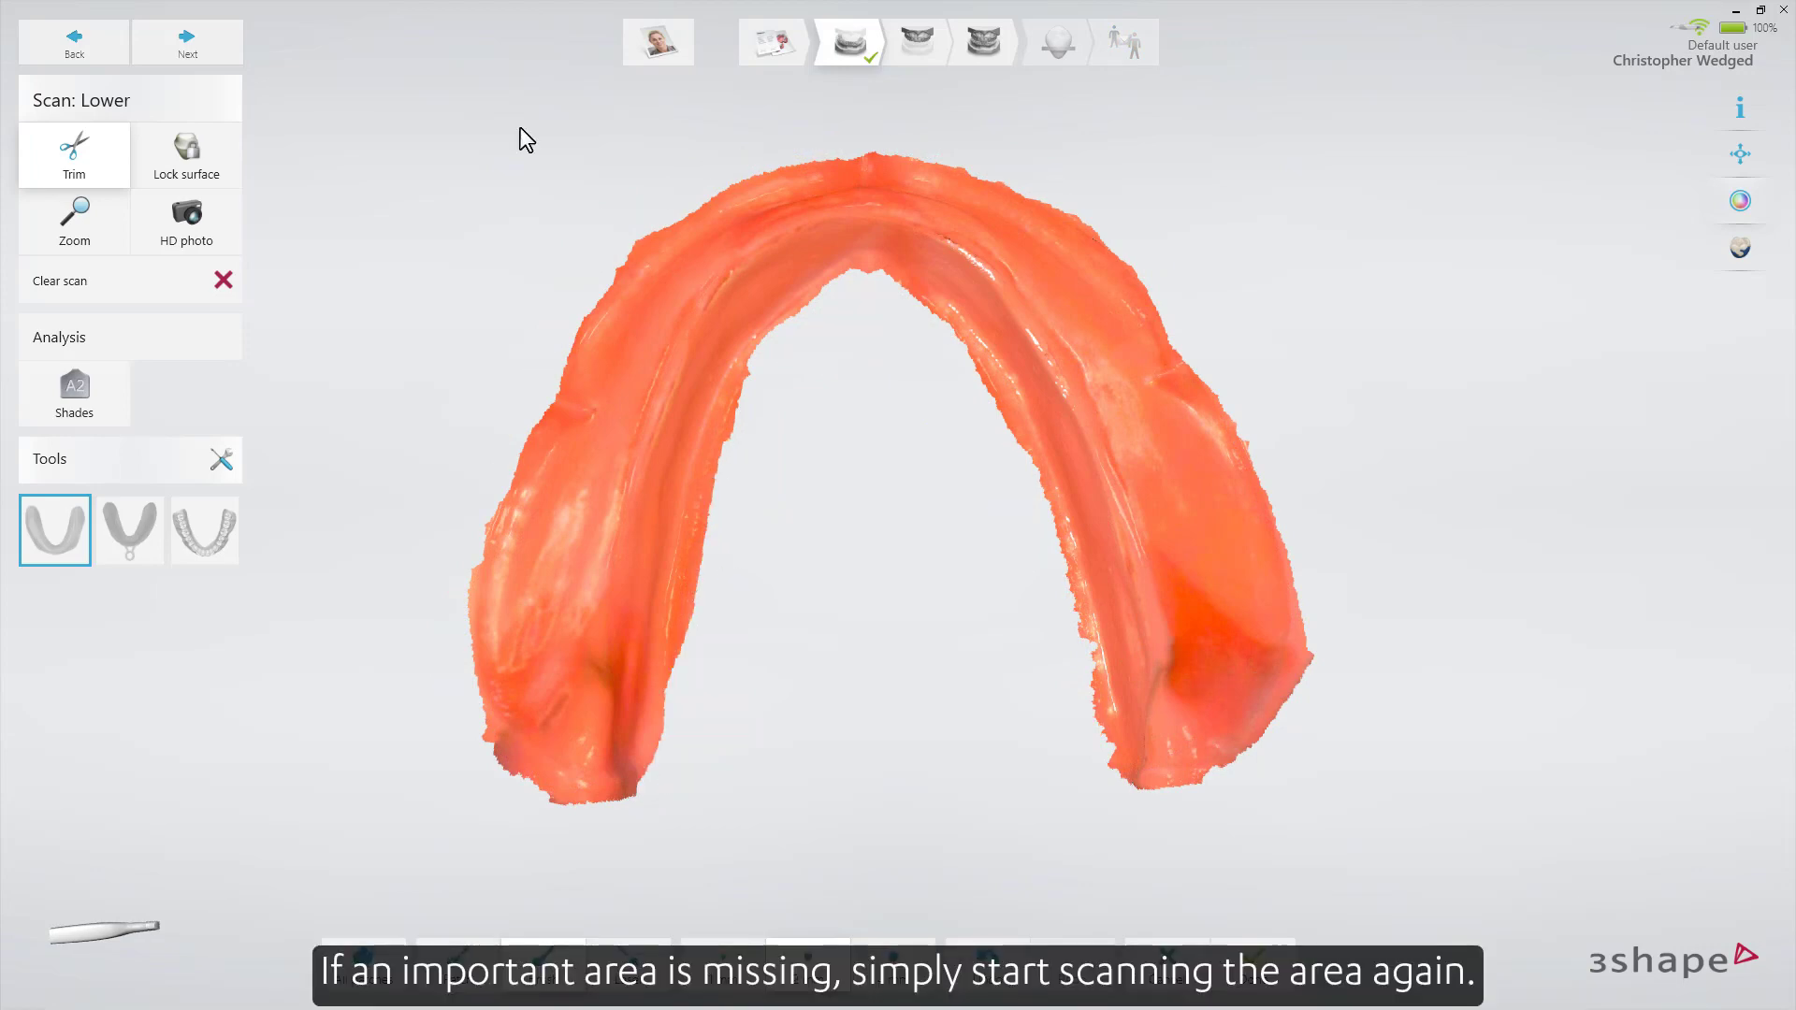
left_click(236, 46)
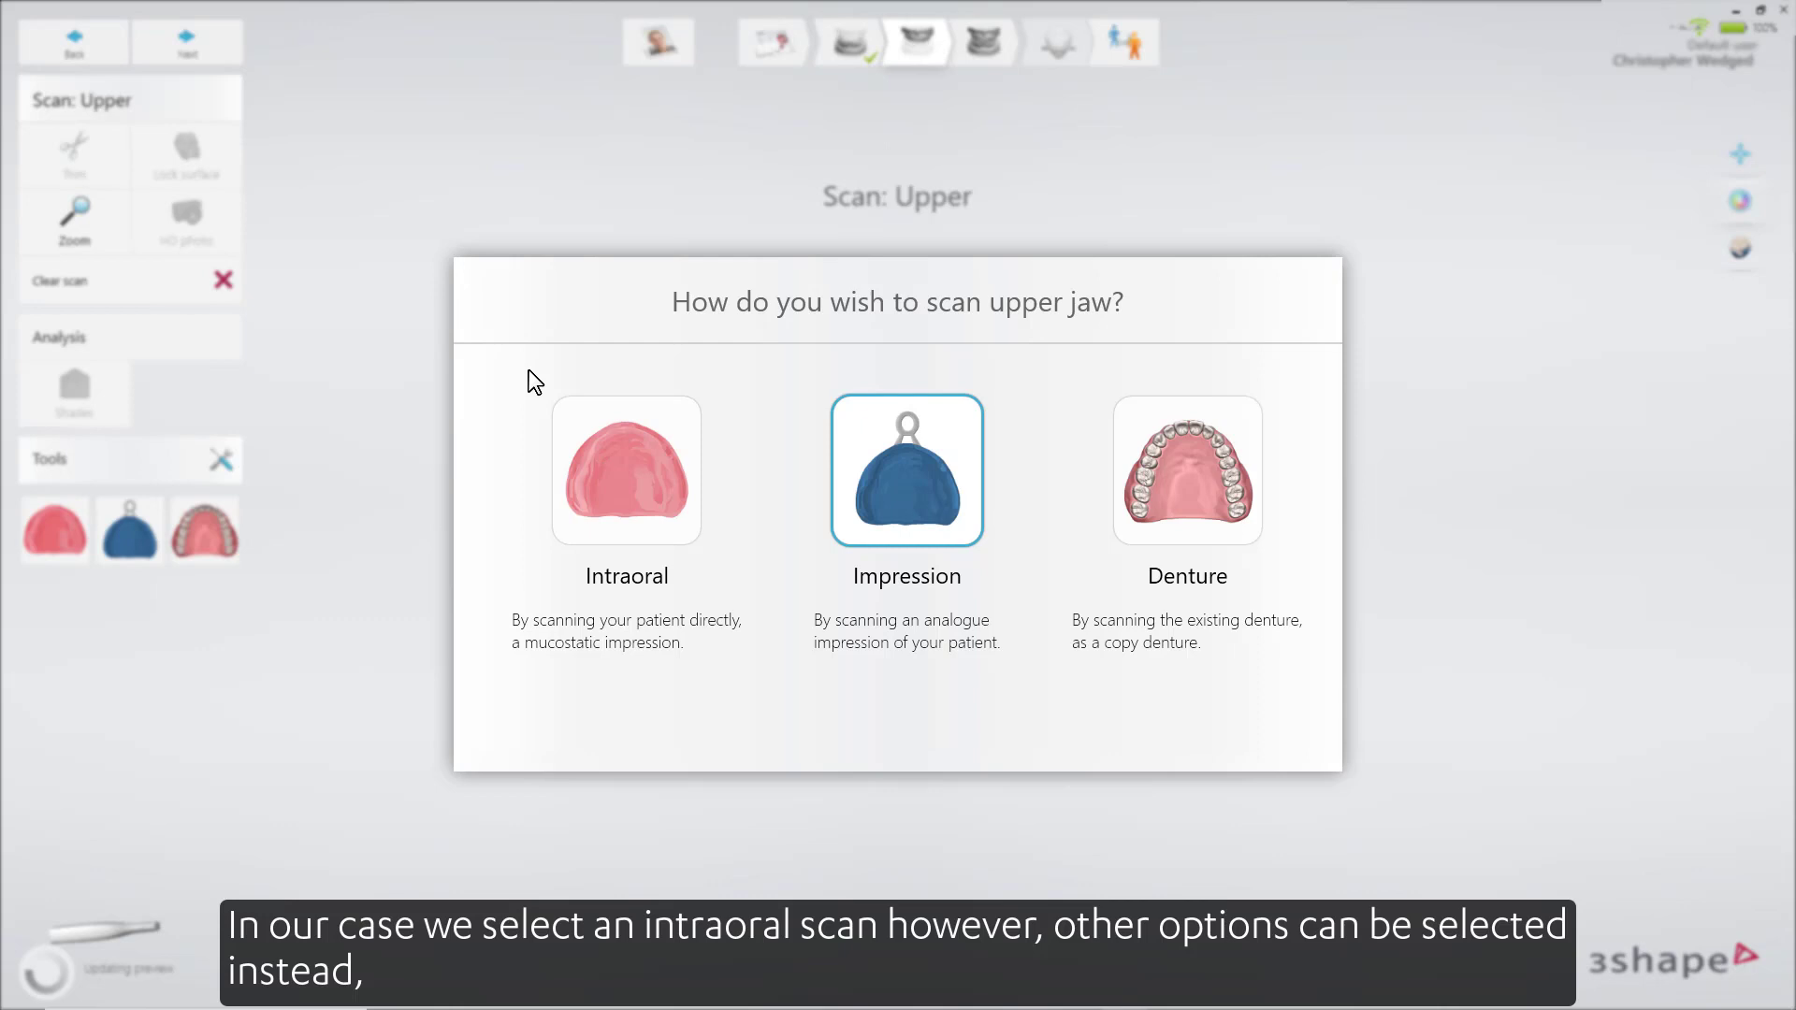
Step: Choose Intraoral for the upper jaw and view the maxilla scanning tips
left_click(604, 463)
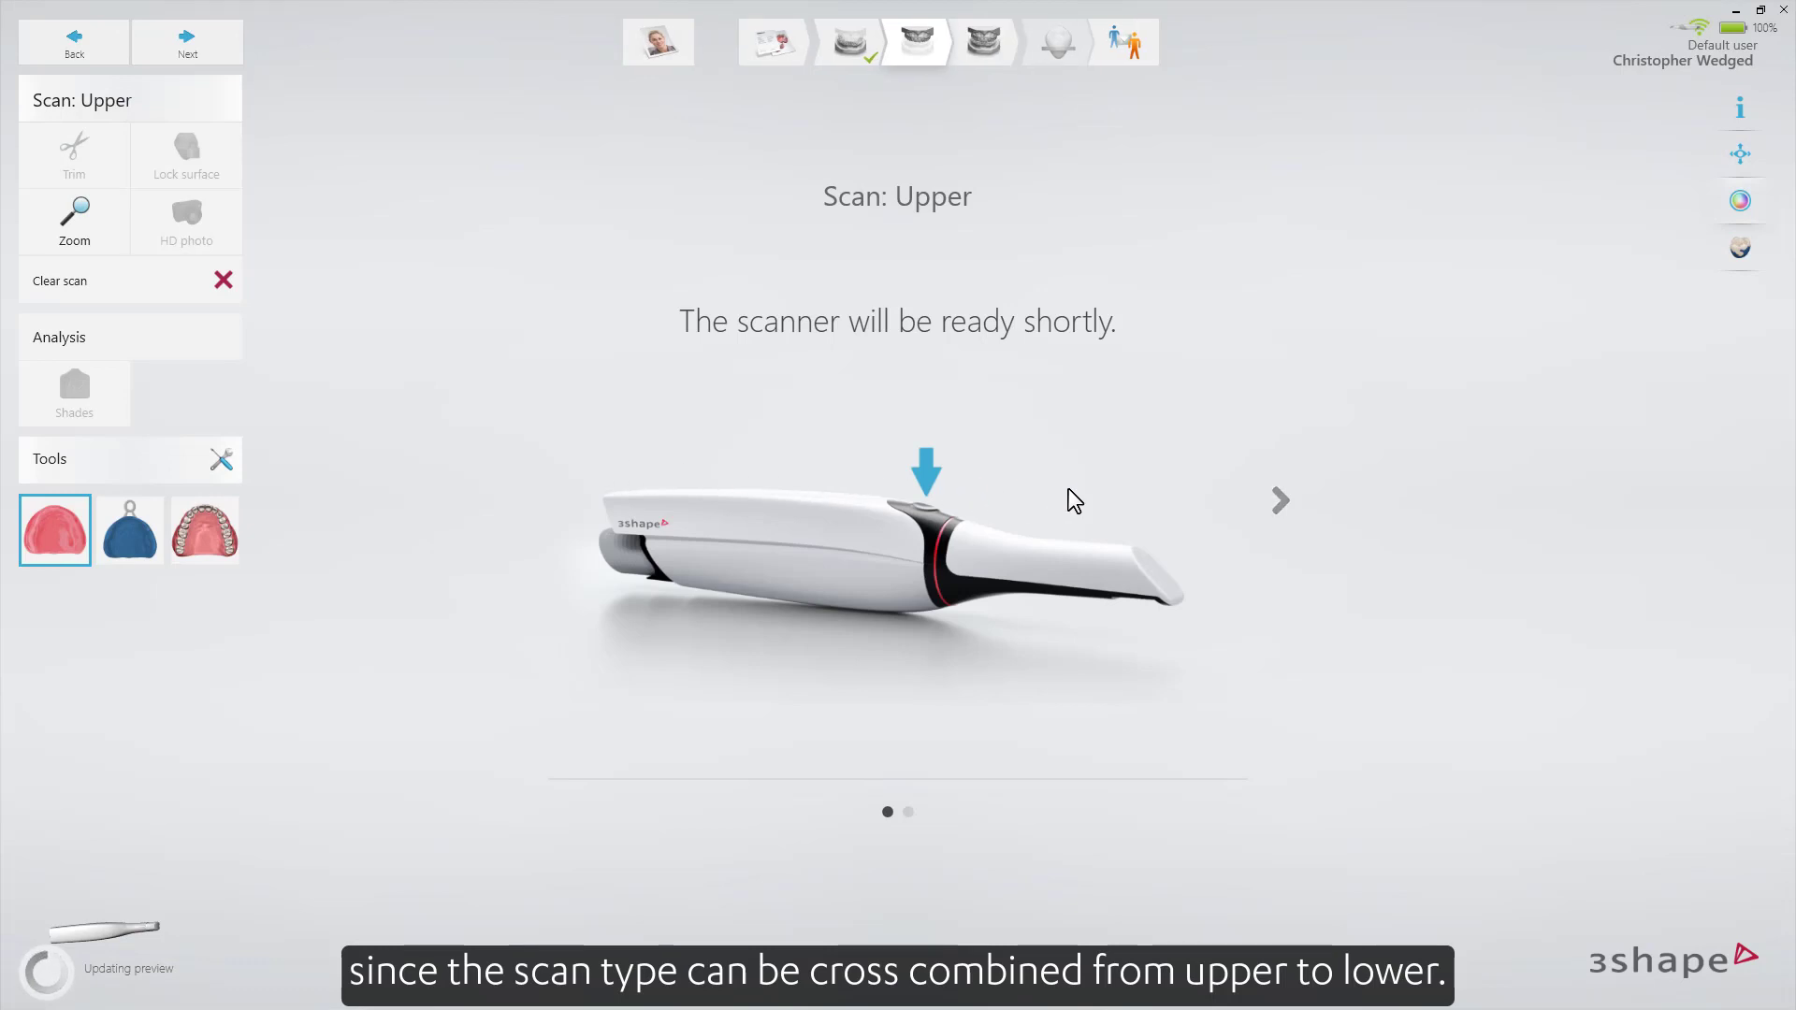
left_click(1279, 510)
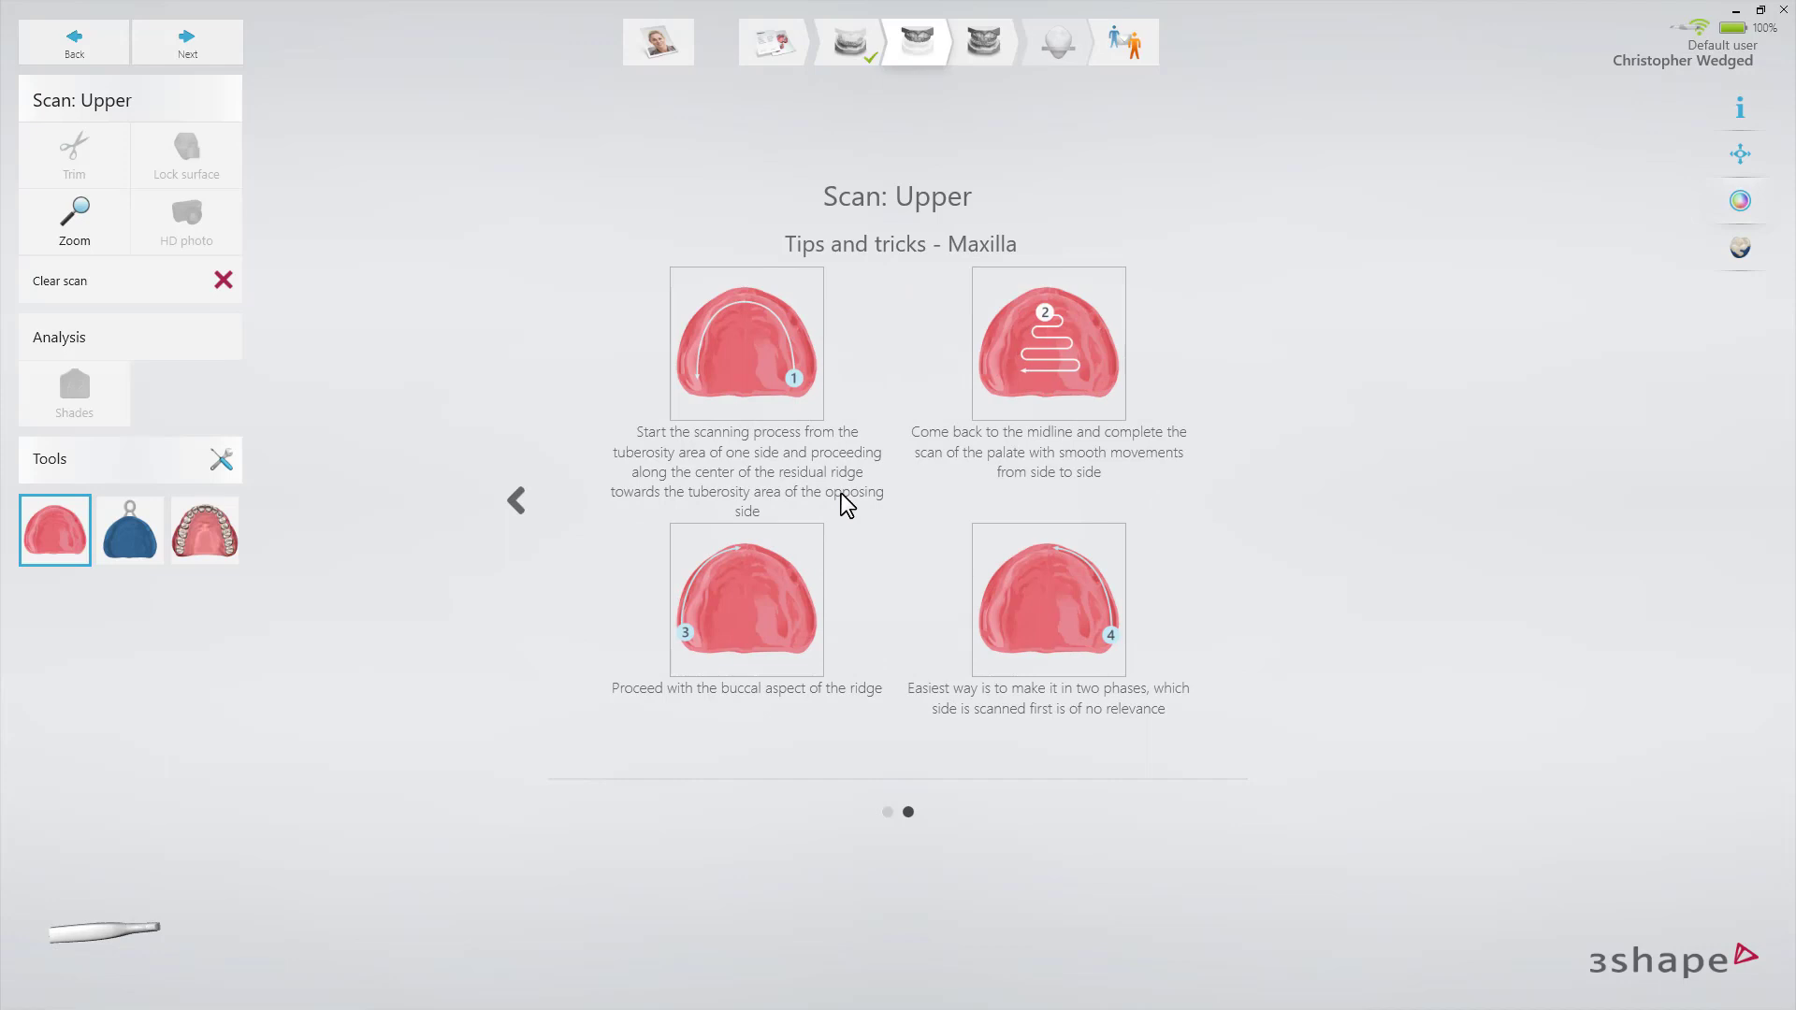
left_click(514, 500)
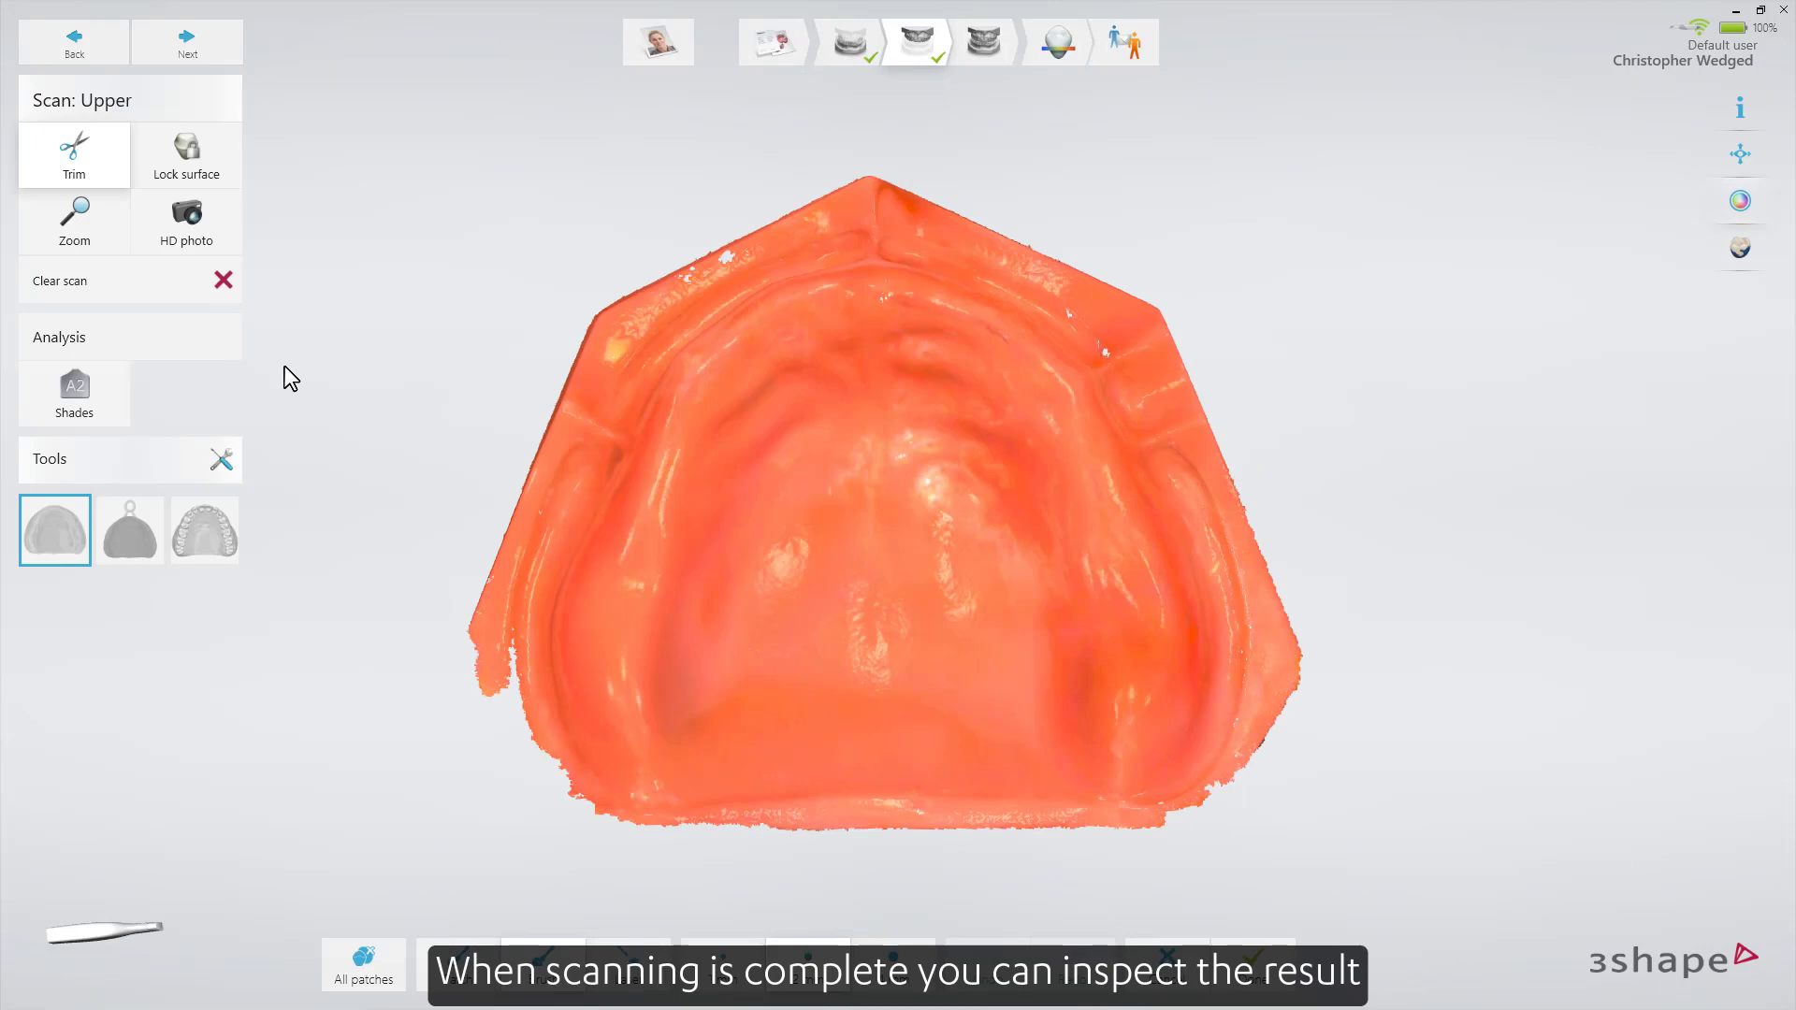
Step: Trim the ragged rim off the upper jaw scan and advance to the bite scan
left_click_drag(512, 650, 508, 625)
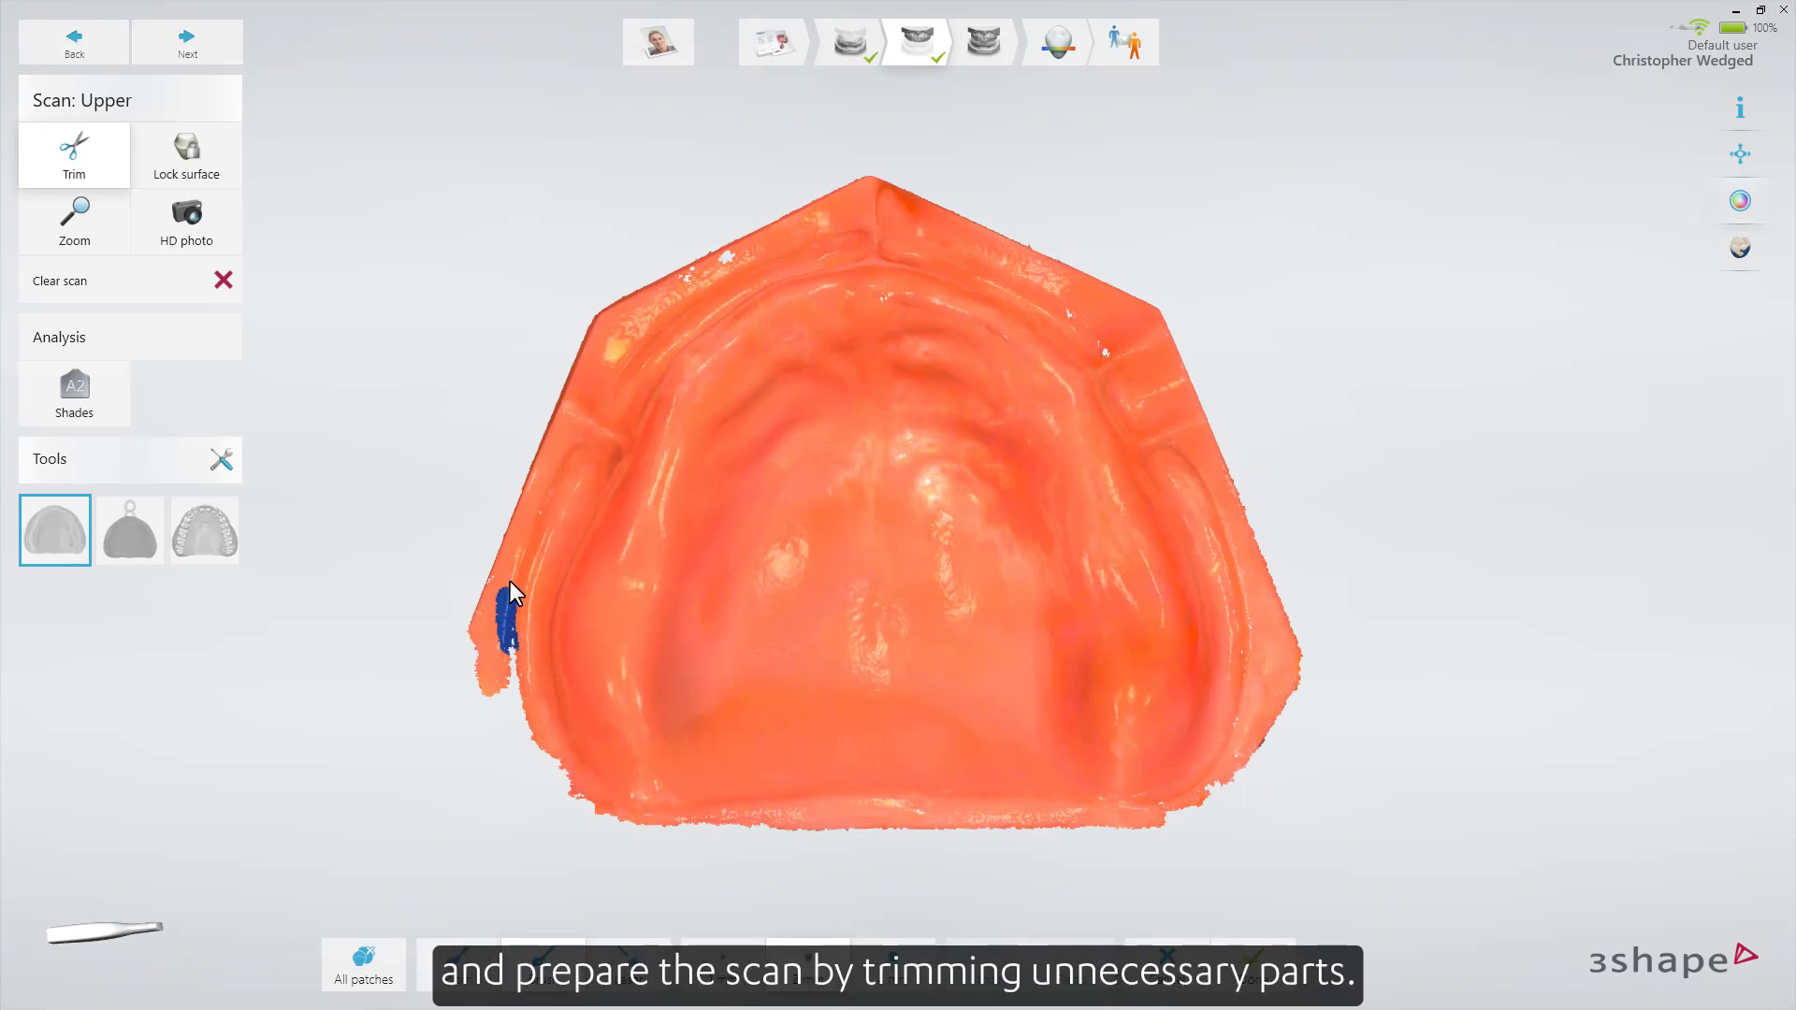
mouse_move(525, 504)
left_mouse_down()
mouse_move(780, 823)
mouse_move(689, 827)
left_mouse_up()
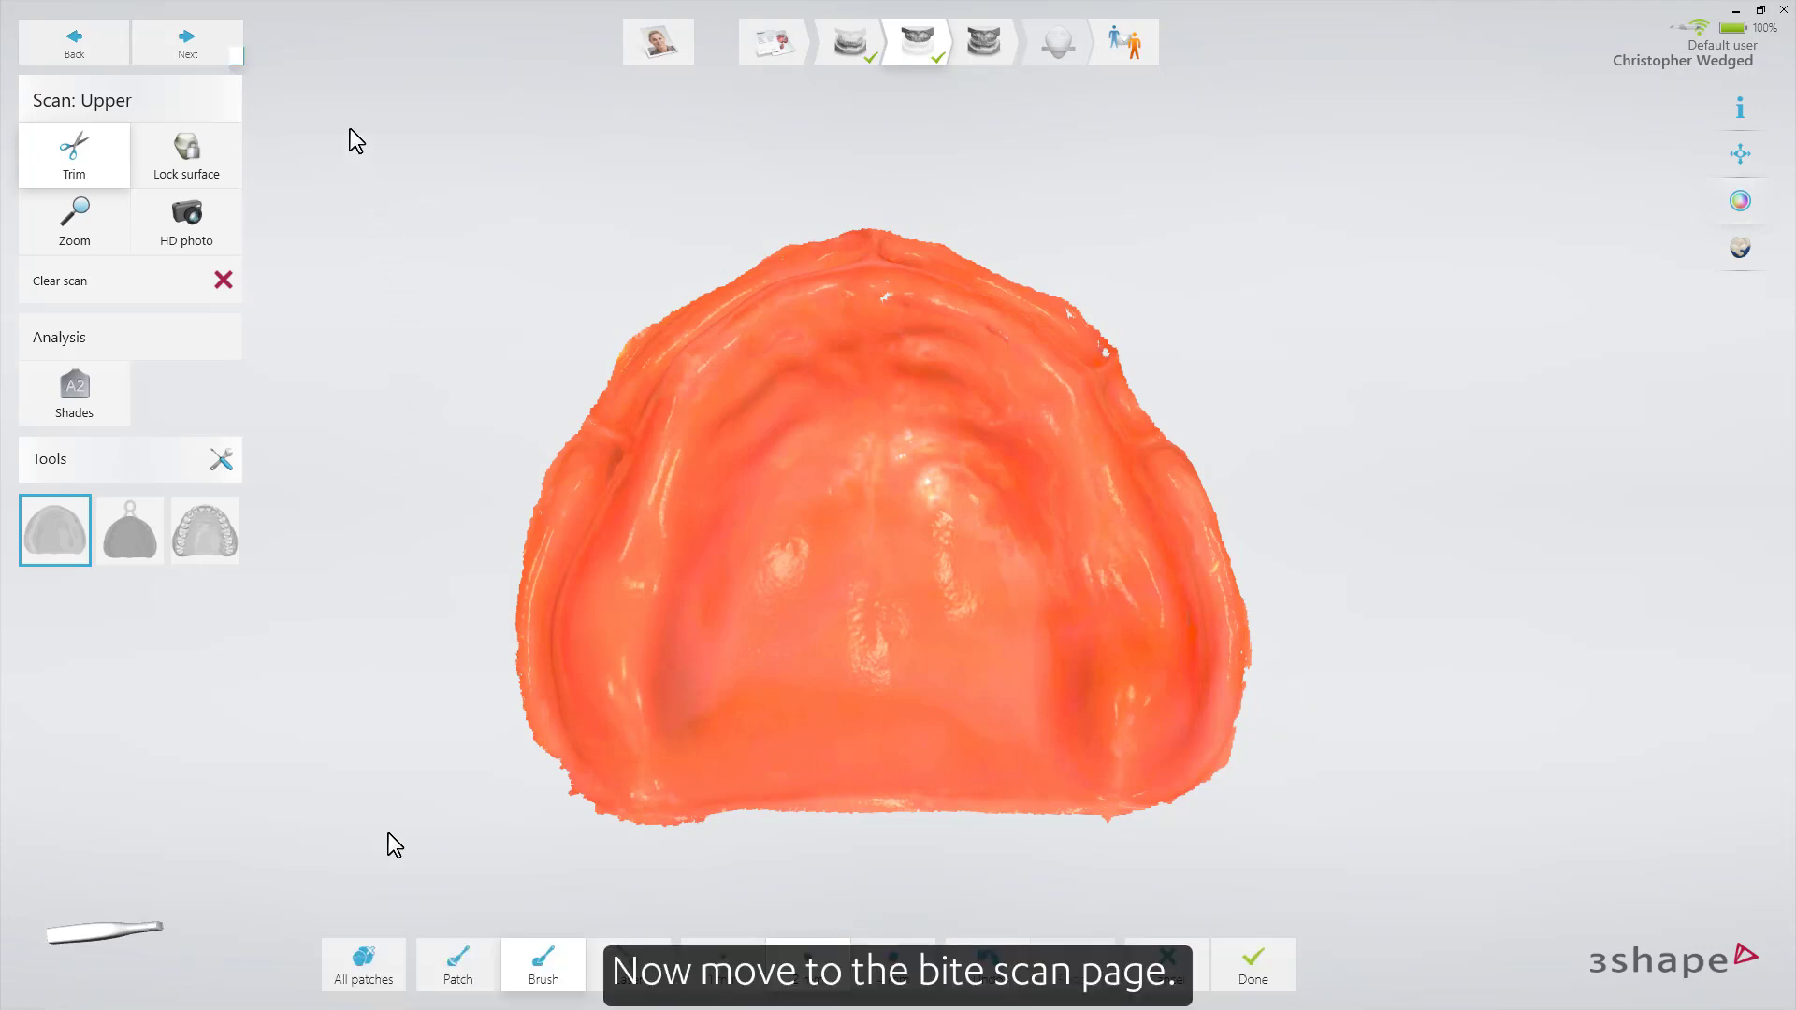
left_click(232, 57)
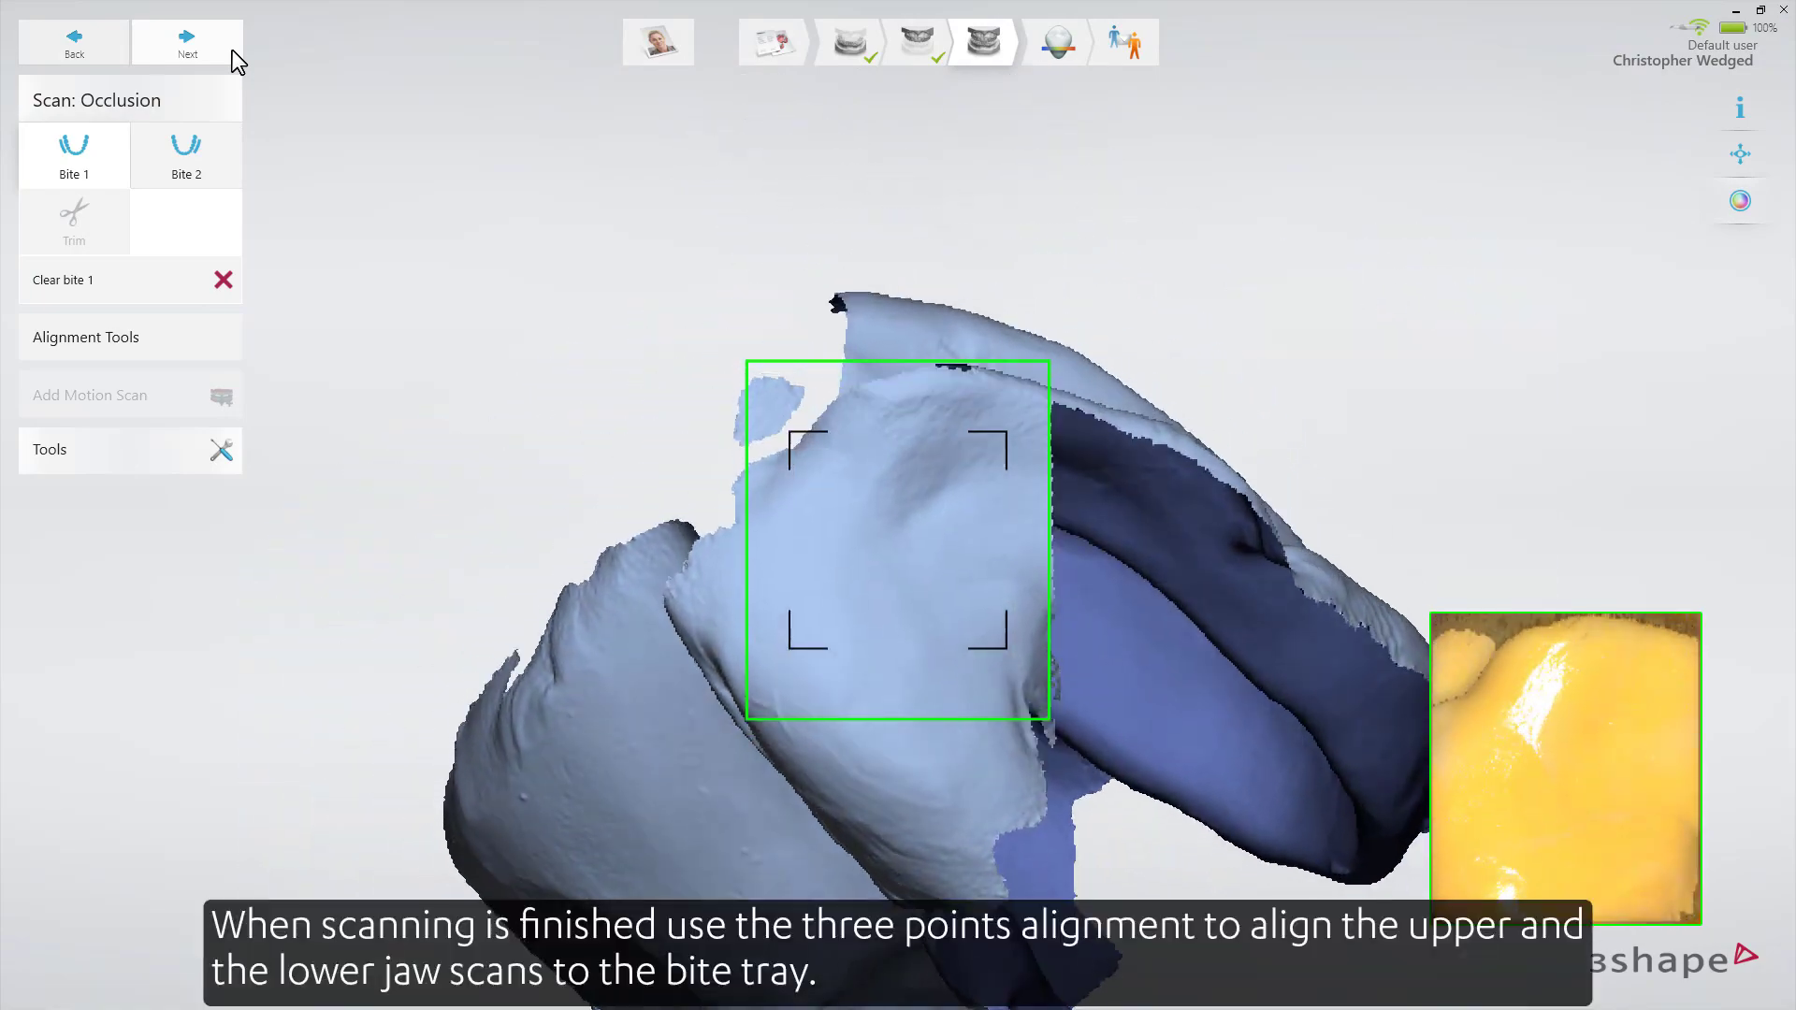
Step: Zoom in on the completed bite tray scan shown beside the jaw scans
scroll(850, 408, "up", 5)
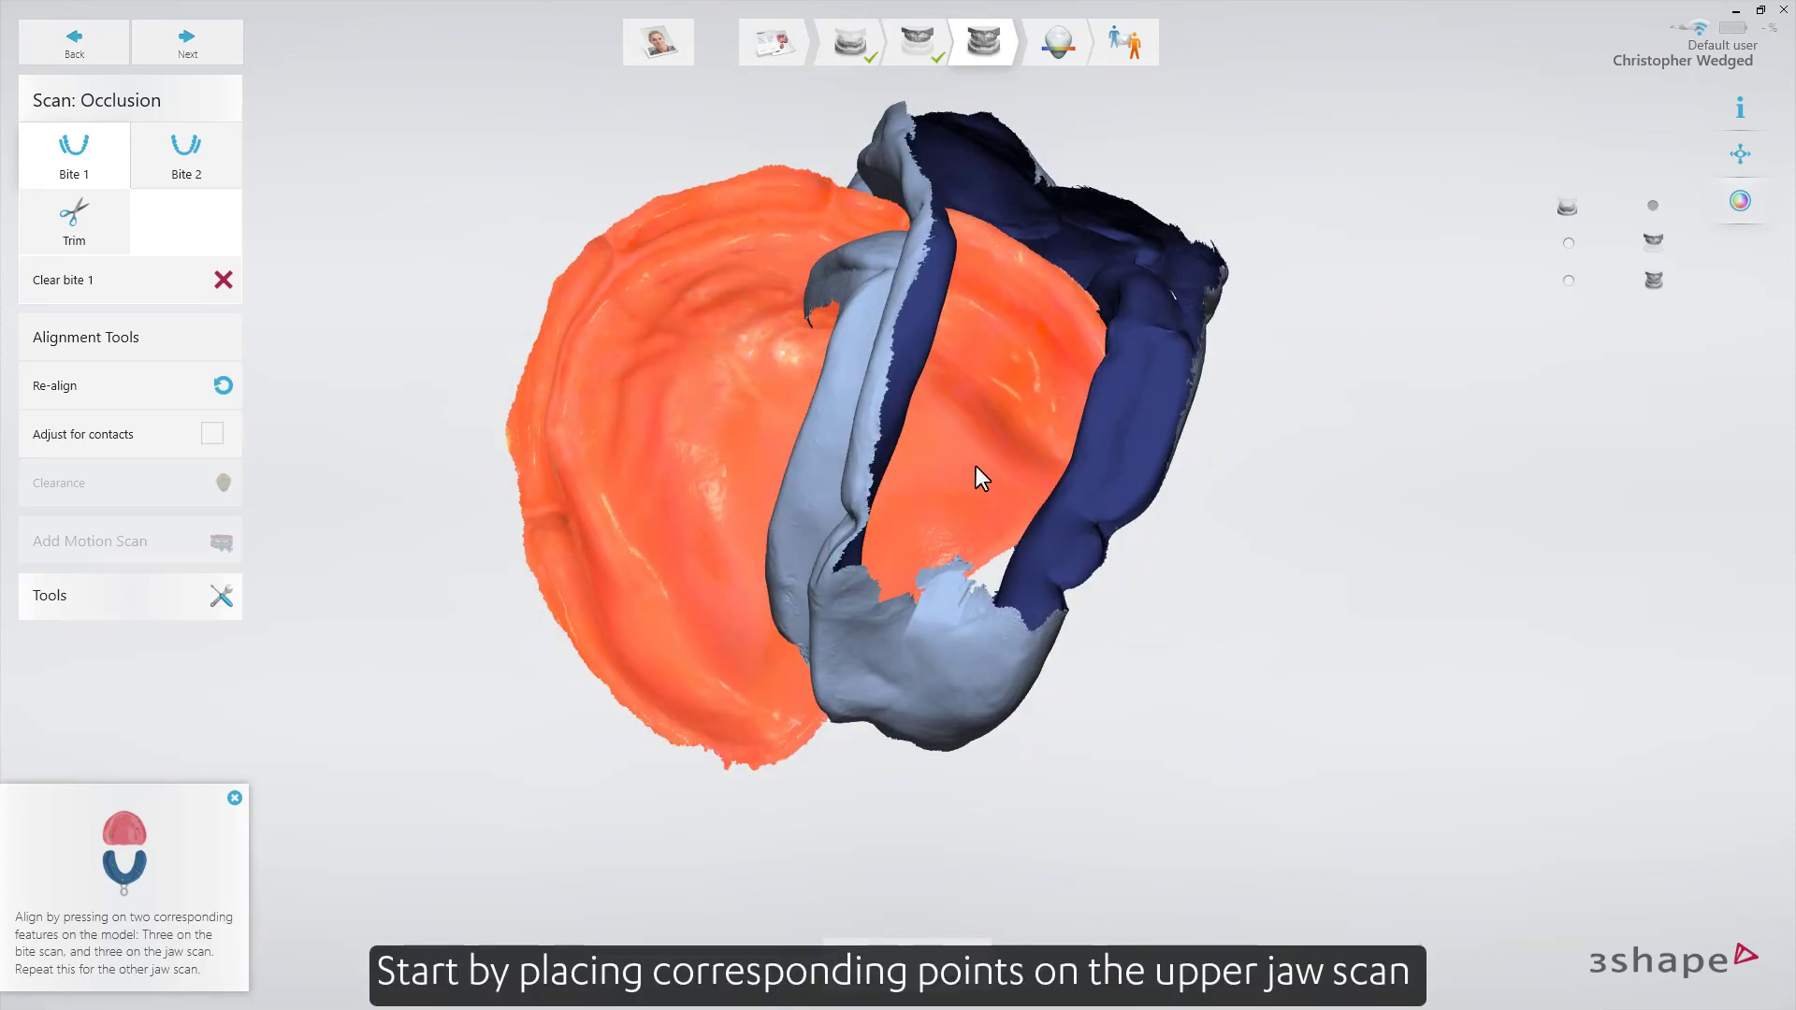
Step: Place three matching point pairs between the bite tray and the upper jaw scan
right_click_drag(982, 473, 990, 459)
left_click(1004, 372)
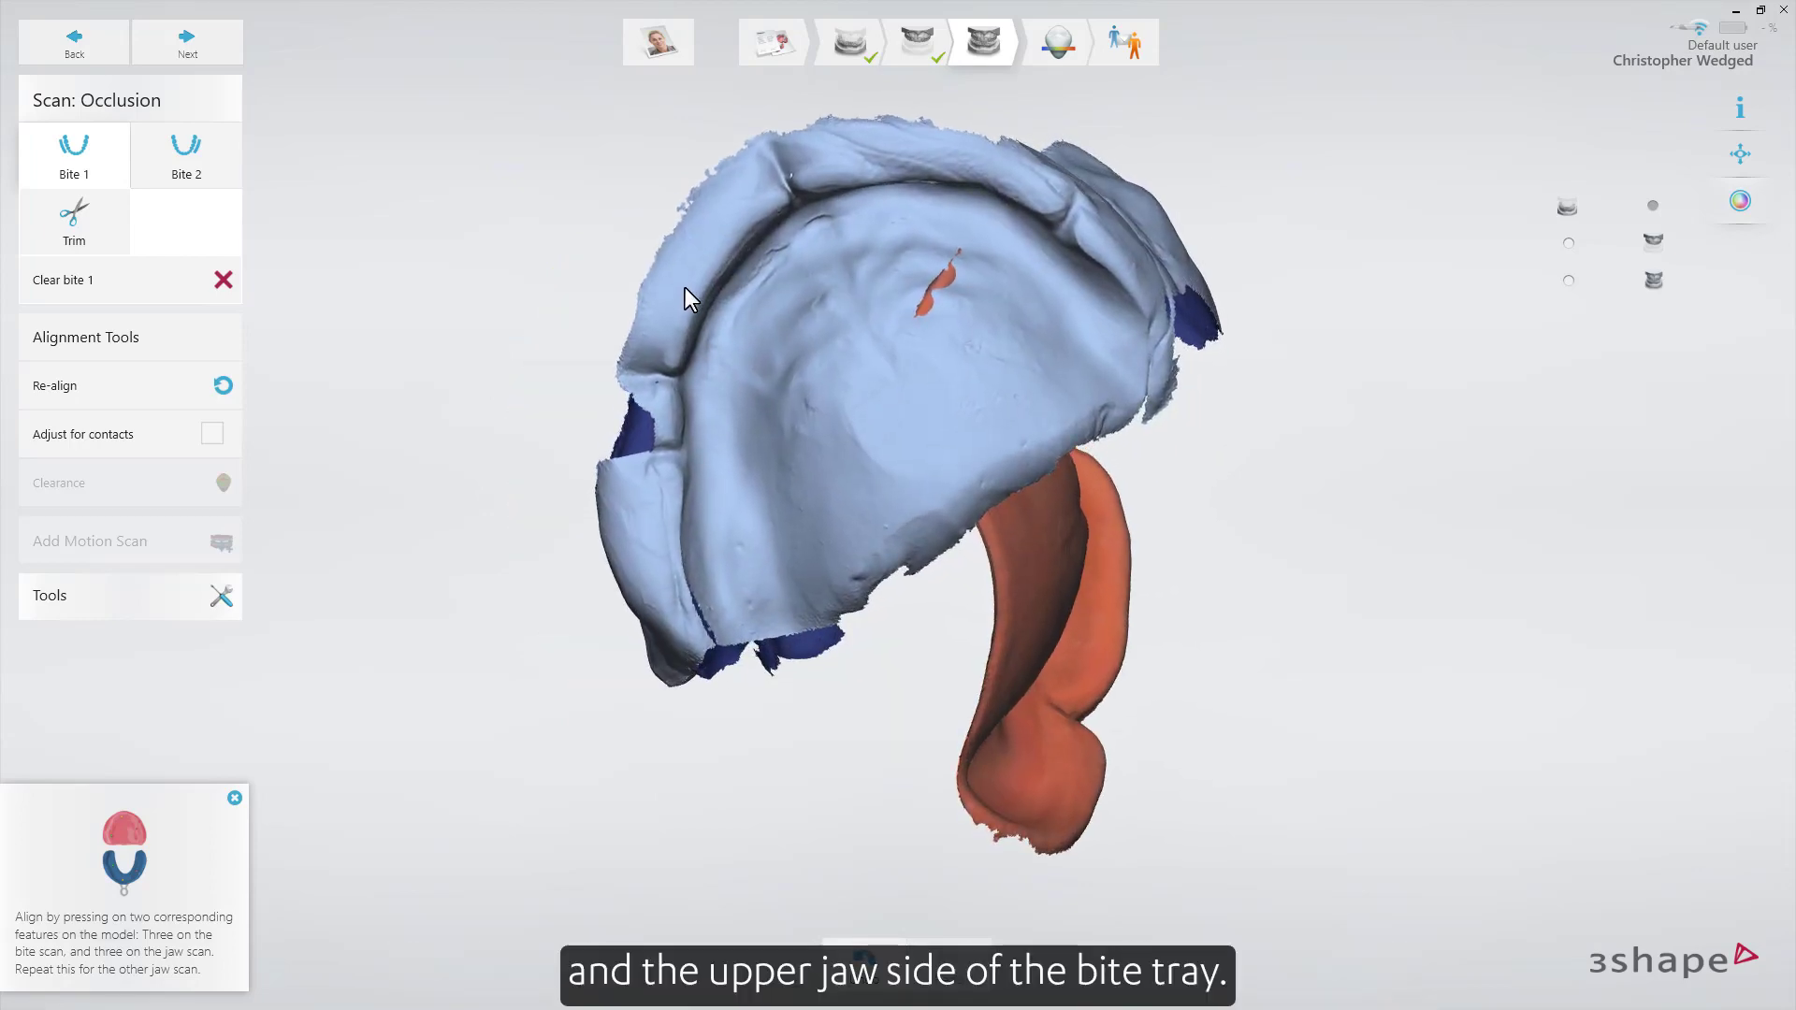
left_click(747, 565)
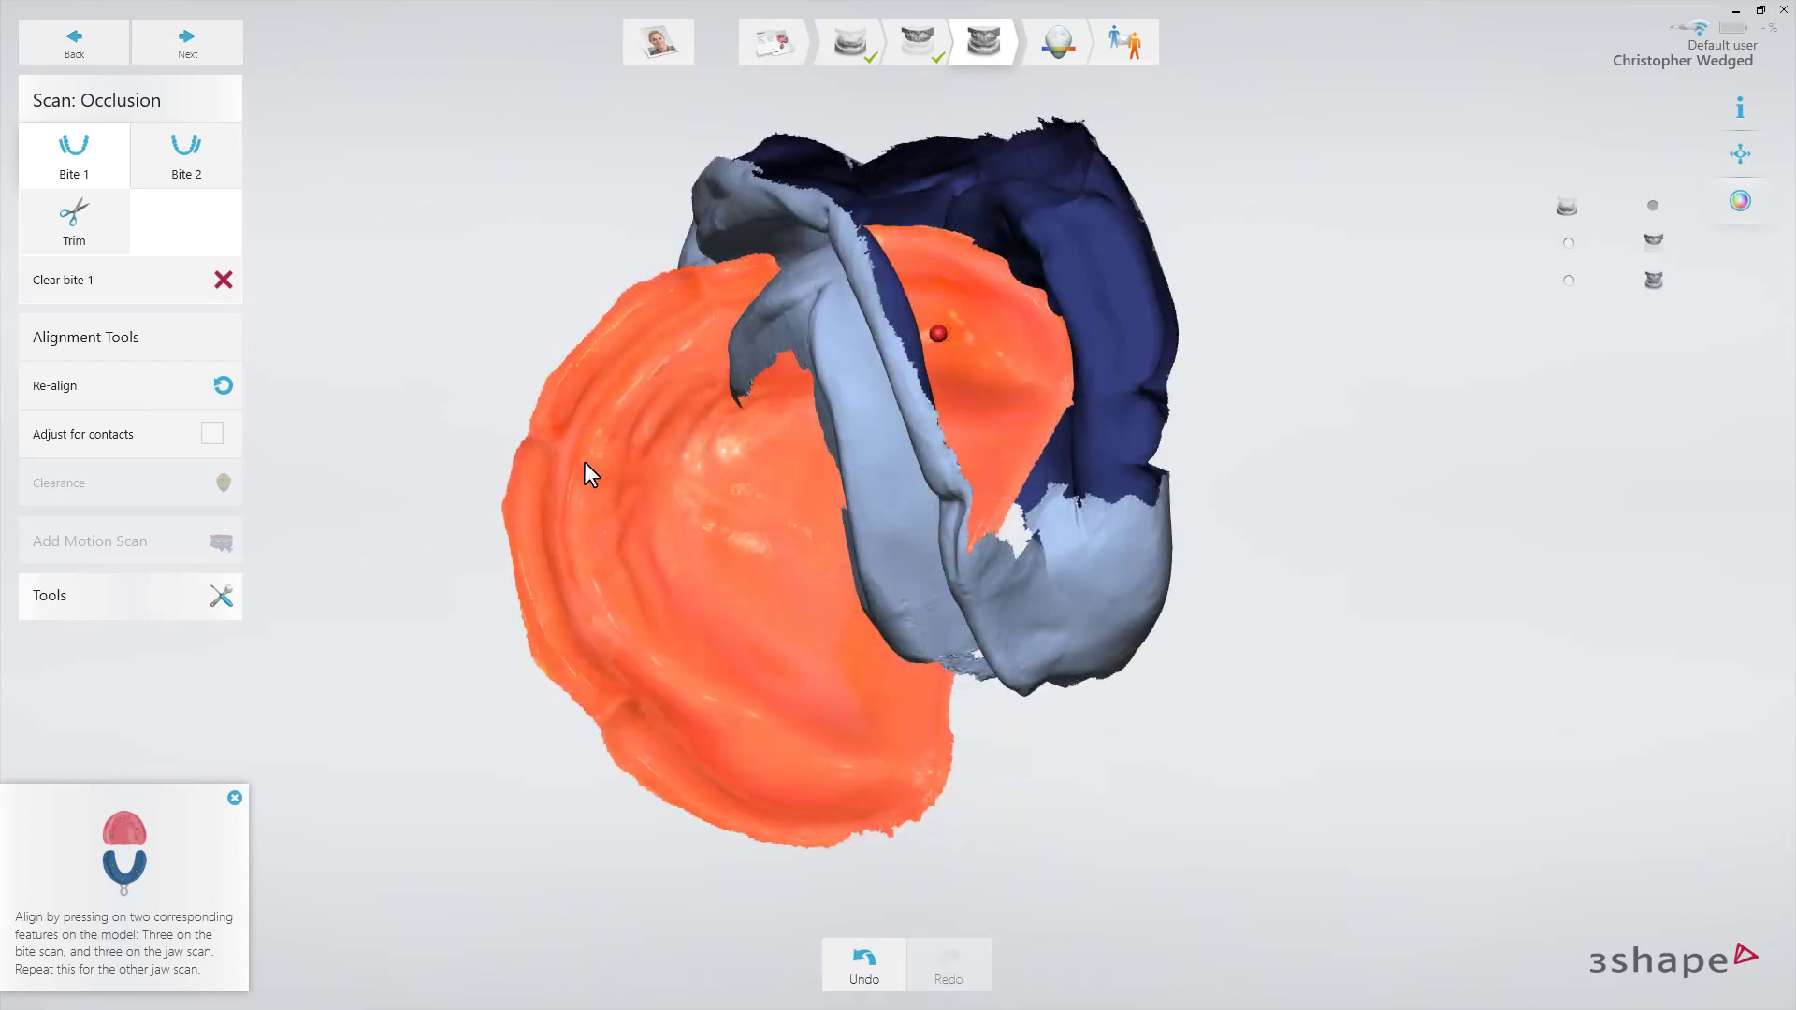
left_click(592, 460)
left_click(752, 238)
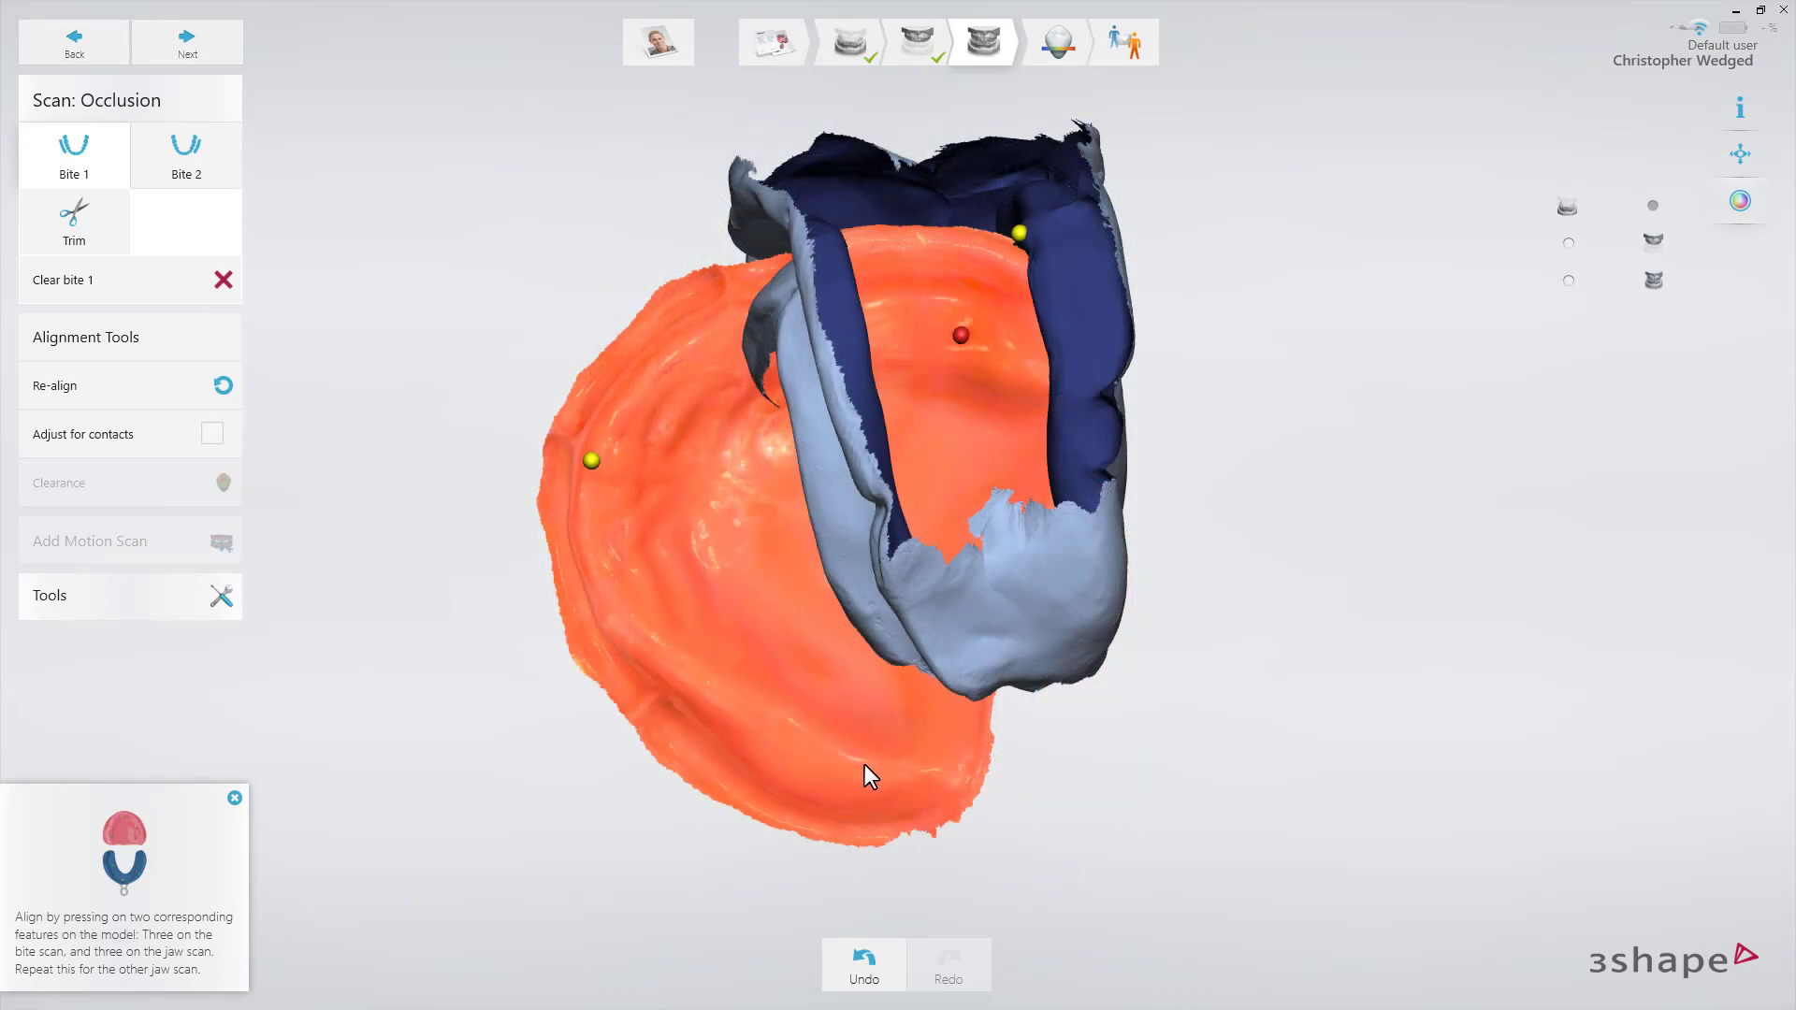
left_click(864, 769)
left_click(1130, 364)
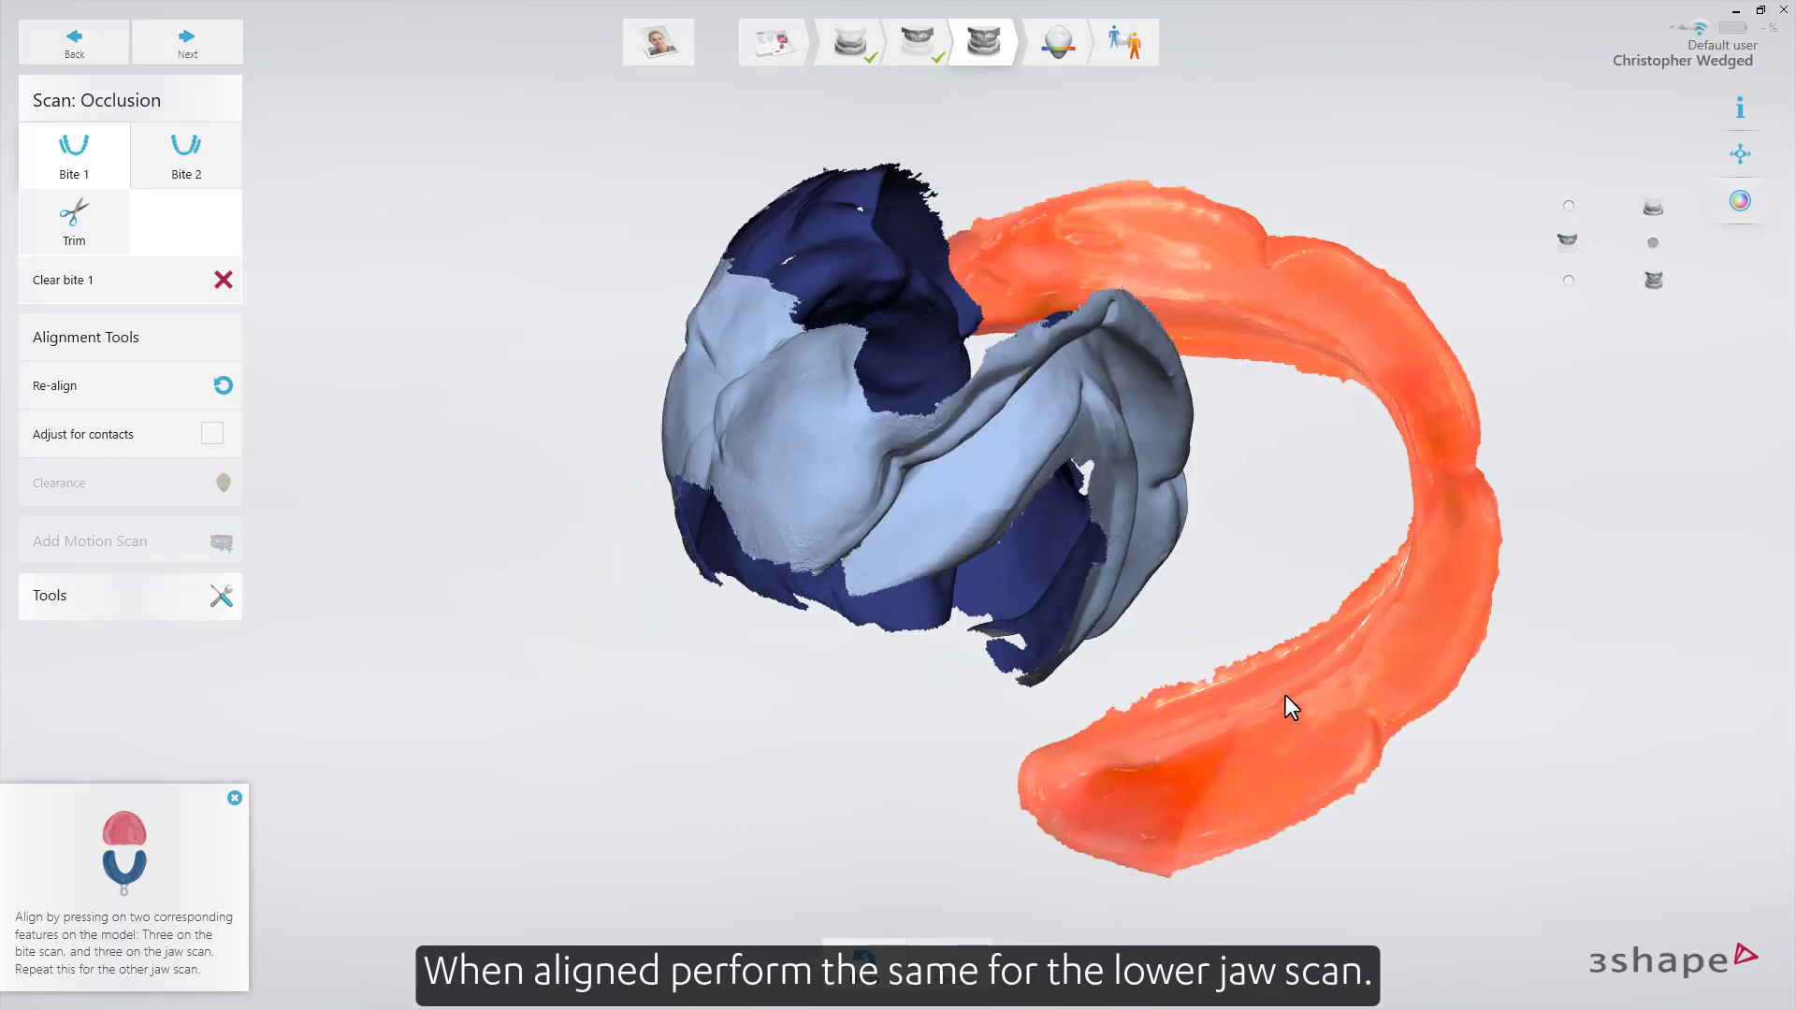
Step: Mark three points on the lower jaw scan, with two matching points on the bite tray
left_click(1284, 696)
left_click(742, 300)
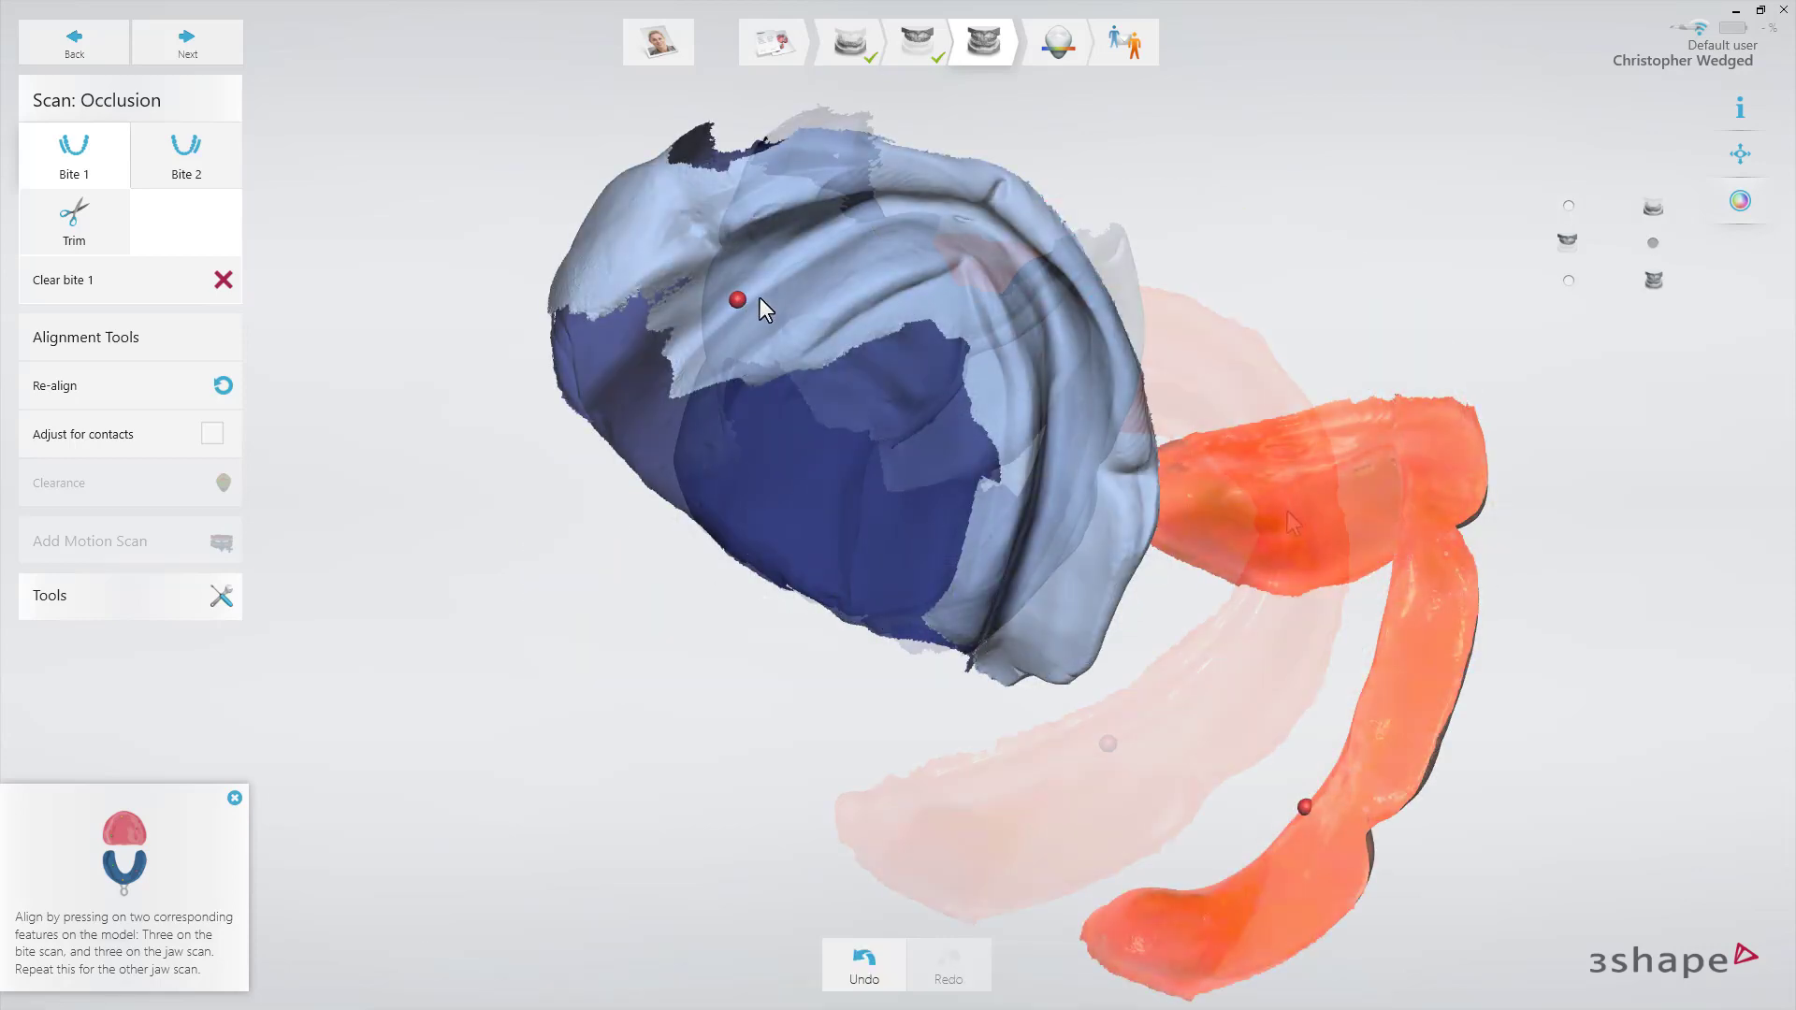
left_click(1282, 511)
left_click(927, 188)
left_click(1165, 310)
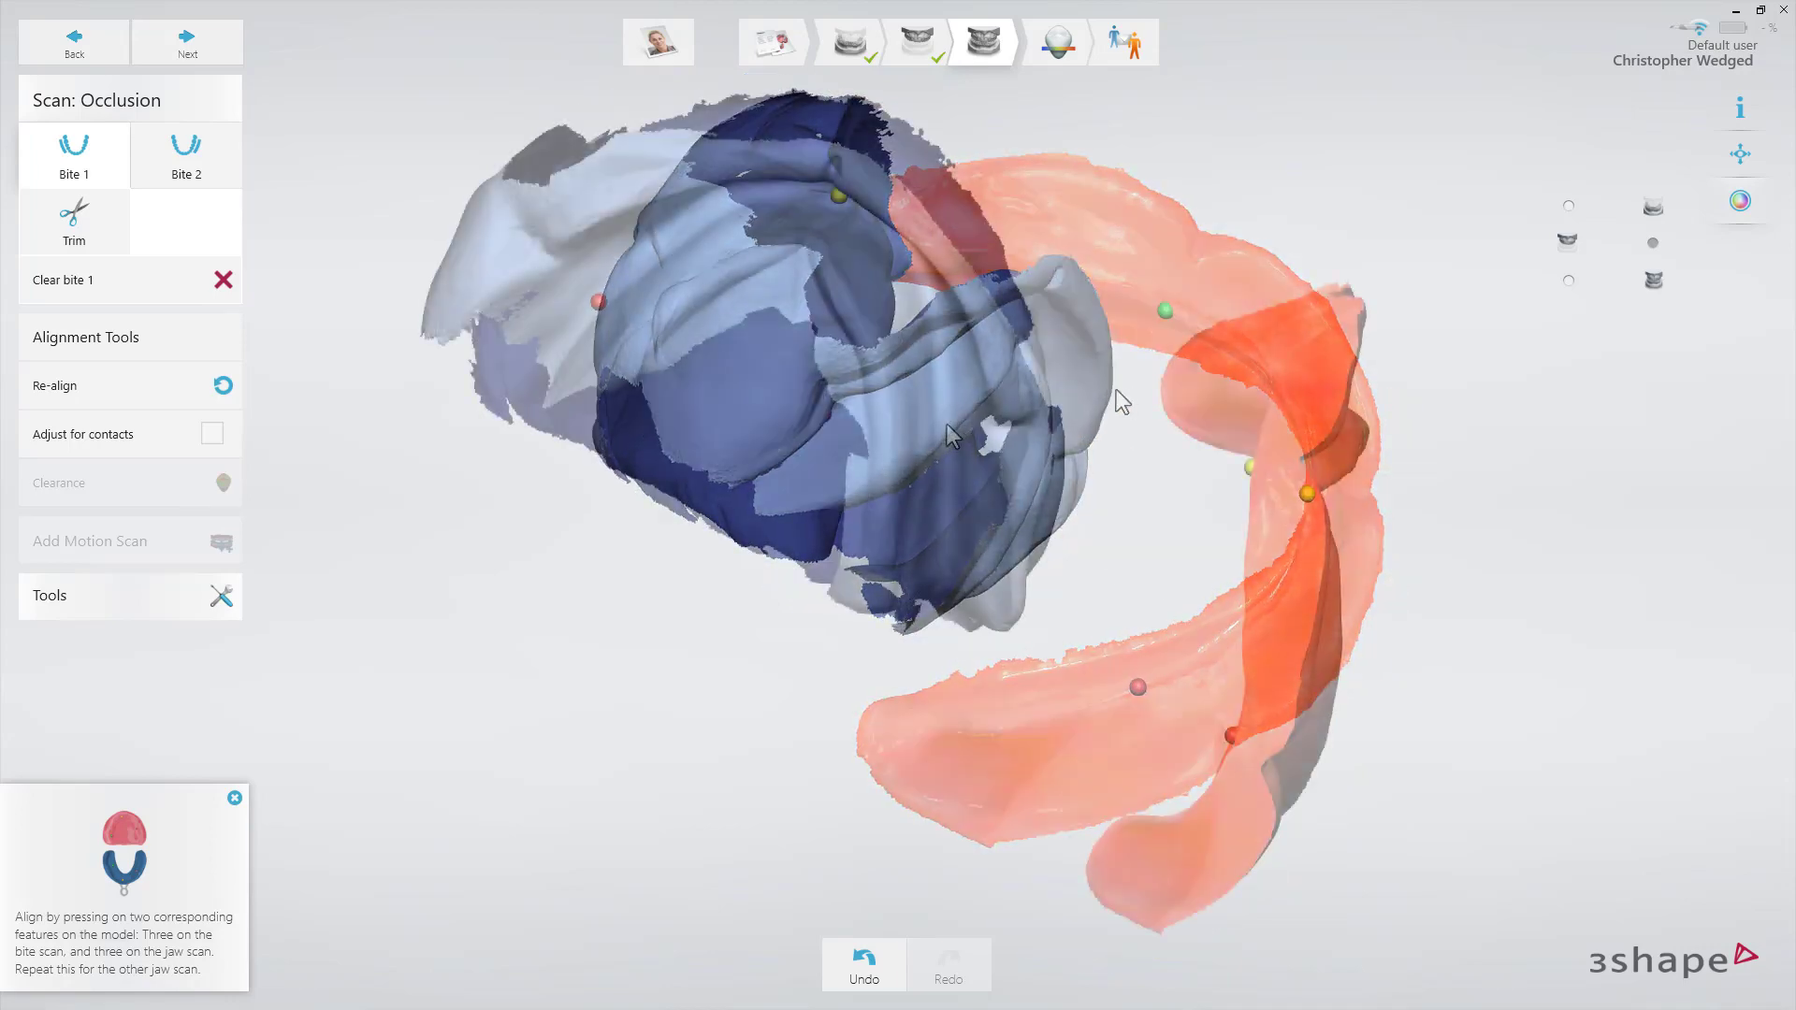